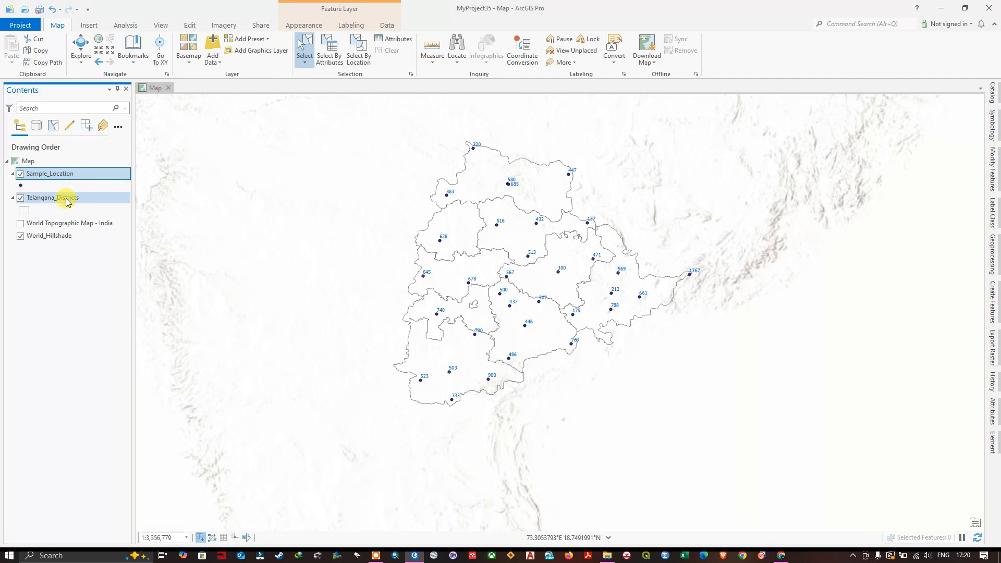
Select features of the Telangana_Districts layer one at a time on the map, ending with the district around sample point 300.
{"action": "left_click", "coordinate": [68, 197]}
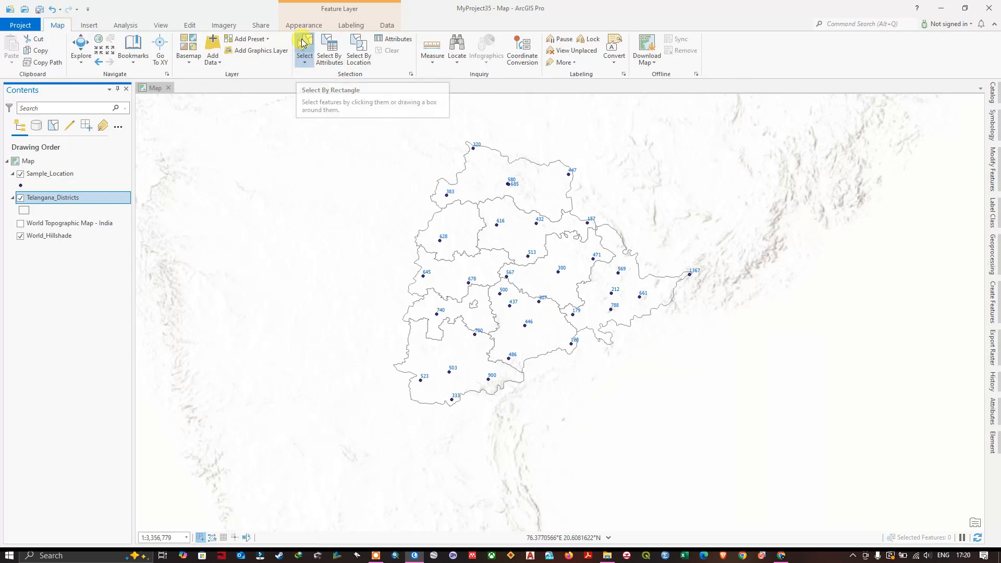
{"action": "left_click", "coordinate": [453, 230]}
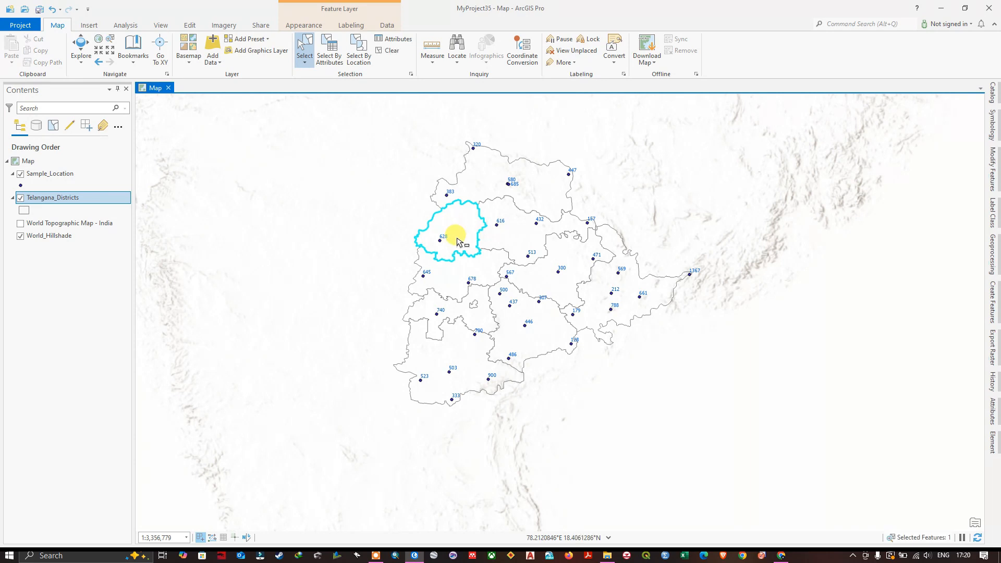
{"action": "left_click", "coordinate": [480, 186]}
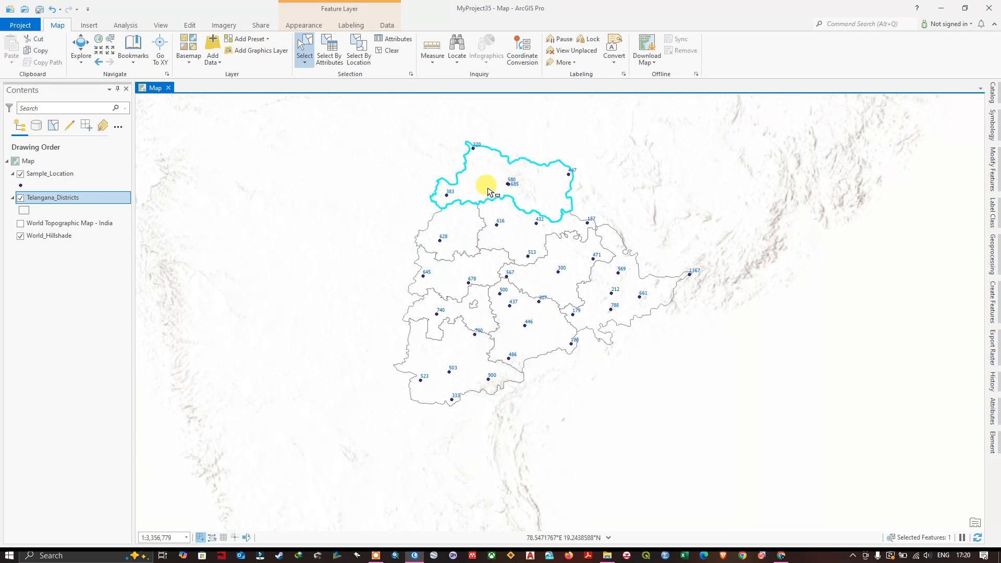
{"action": "left_click", "coordinate": [513, 231]}
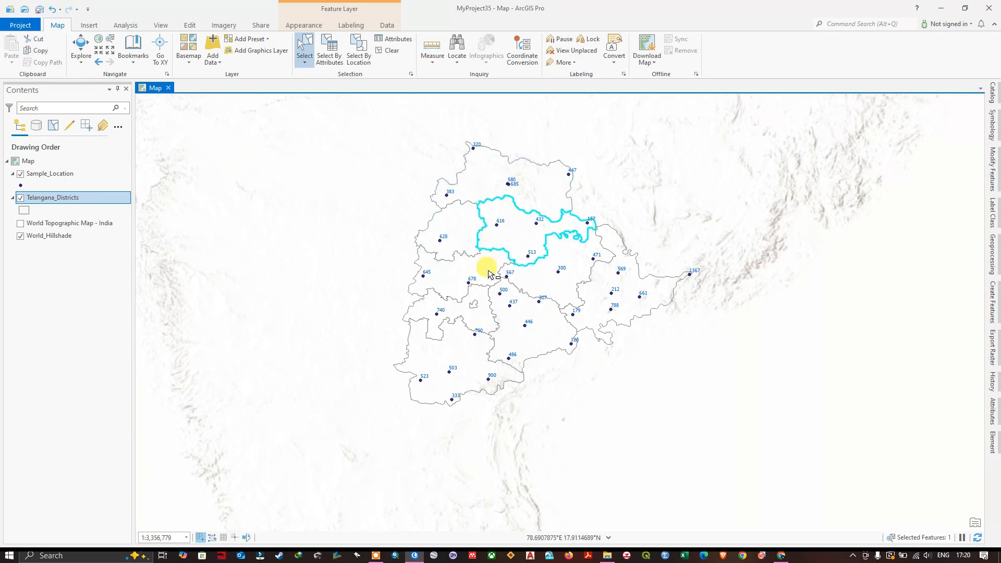
{"action": "left_click", "coordinate": [486, 267]}
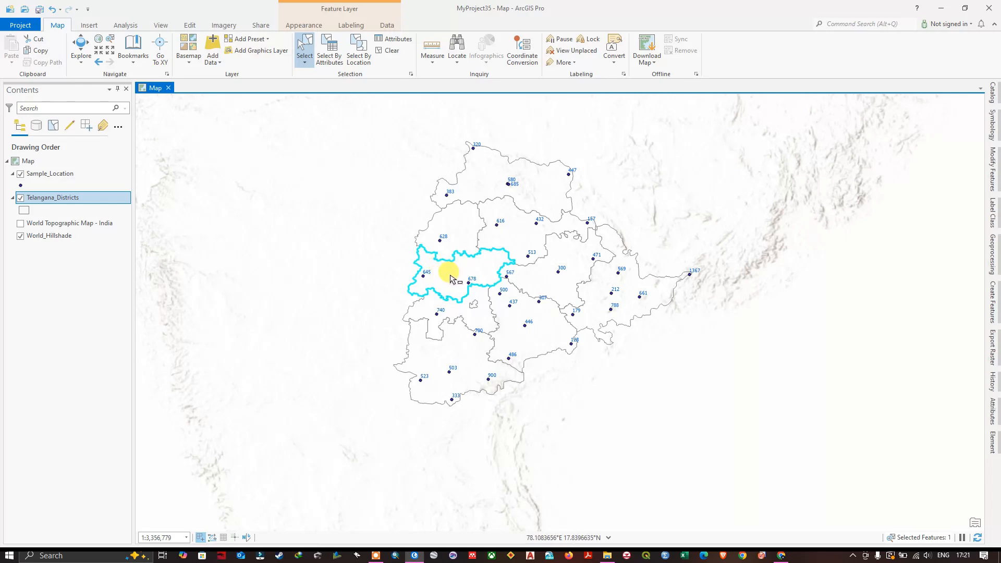
{"action": "left_click", "coordinate": [440, 243]}
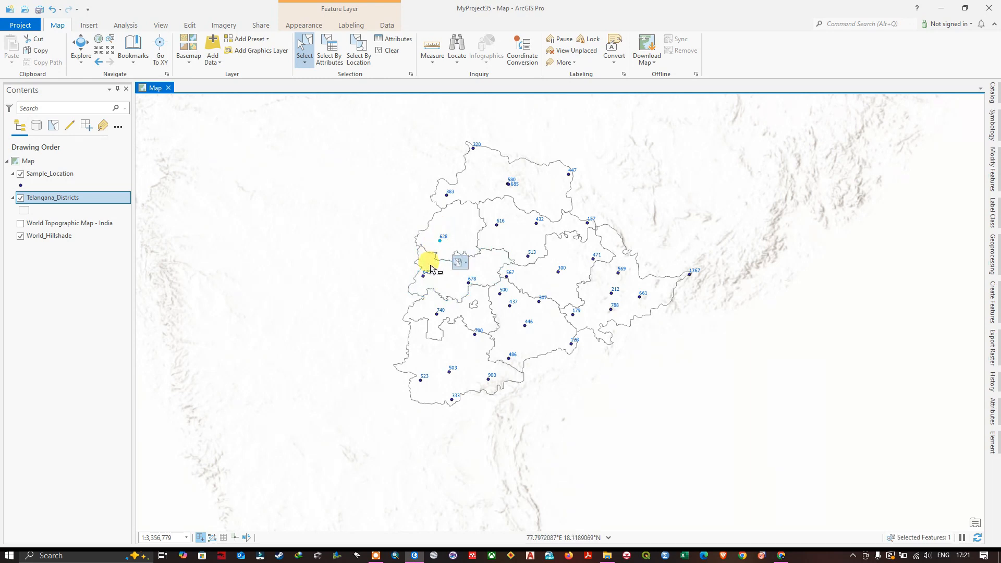
{"action": "left_click", "coordinate": [446, 272]}
{"action": "left_click", "coordinate": [470, 317]}
{"action": "left_click", "coordinate": [451, 353]}
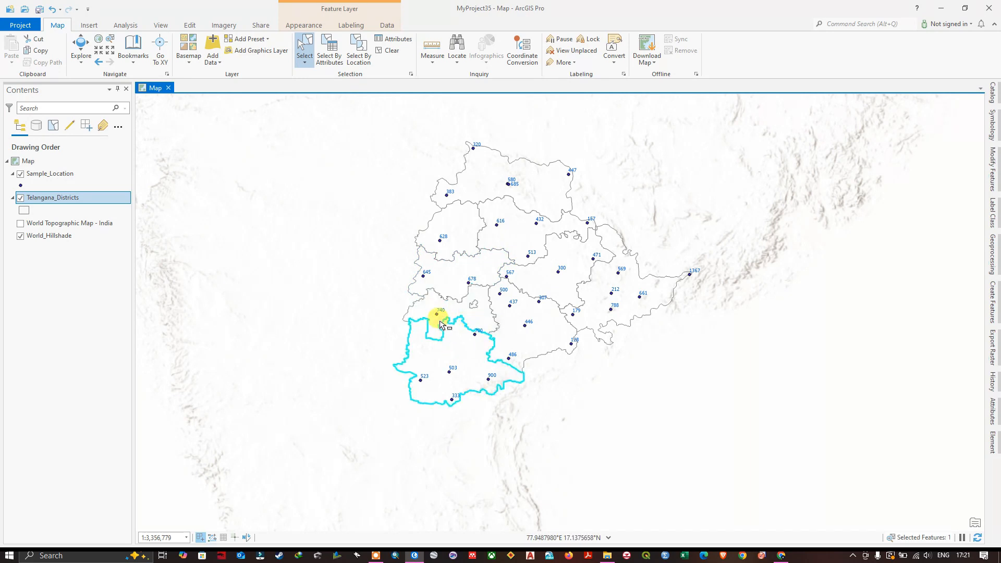
{"action": "left_click", "coordinate": [459, 219]}
{"action": "left_click", "coordinate": [489, 193]}
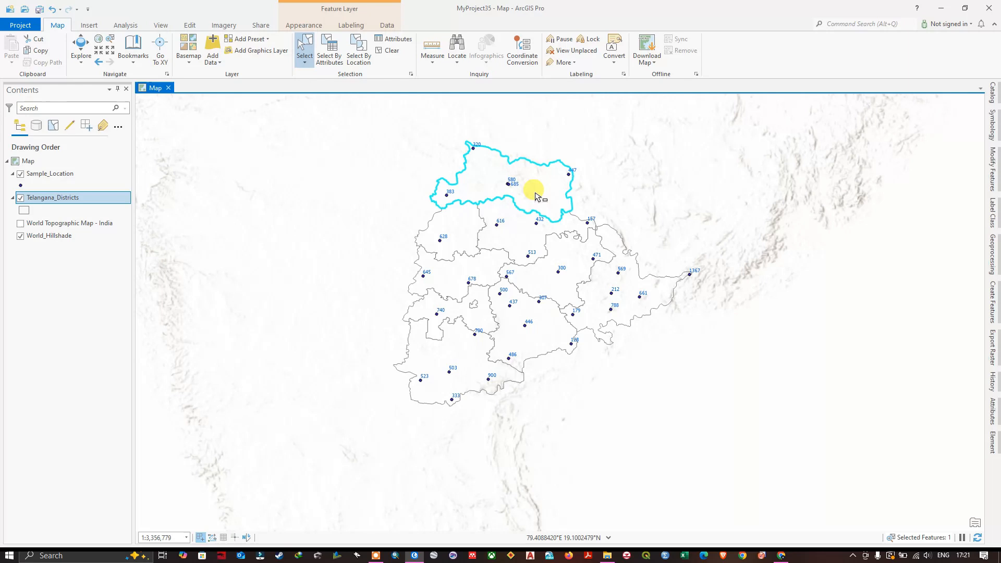
{"action": "left_click", "coordinate": [578, 261]}
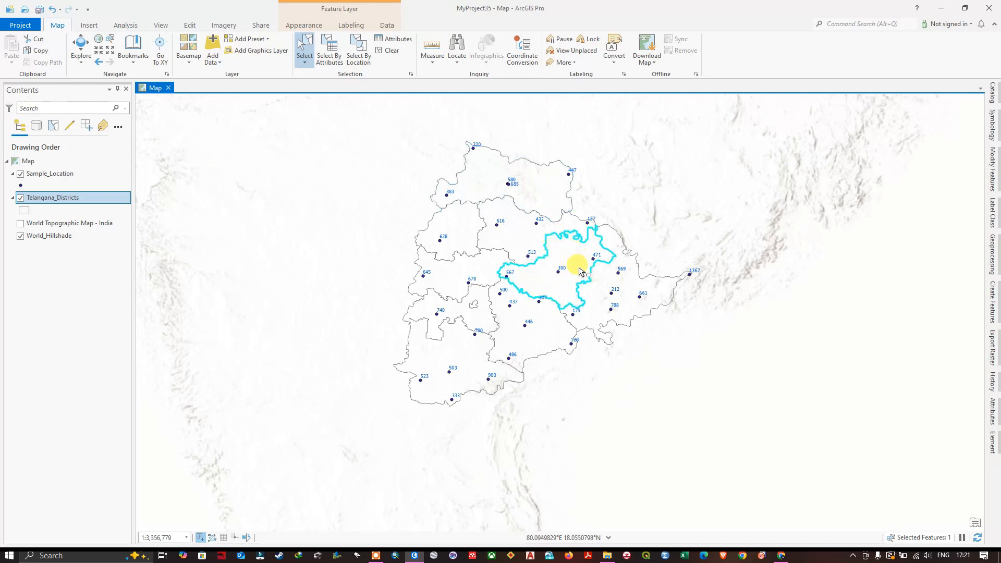
Check the selected district's record and name in the Telangana_Districts attribute table, close the table and clear the selection.
{"action": "right_click", "coordinate": [84, 199]}
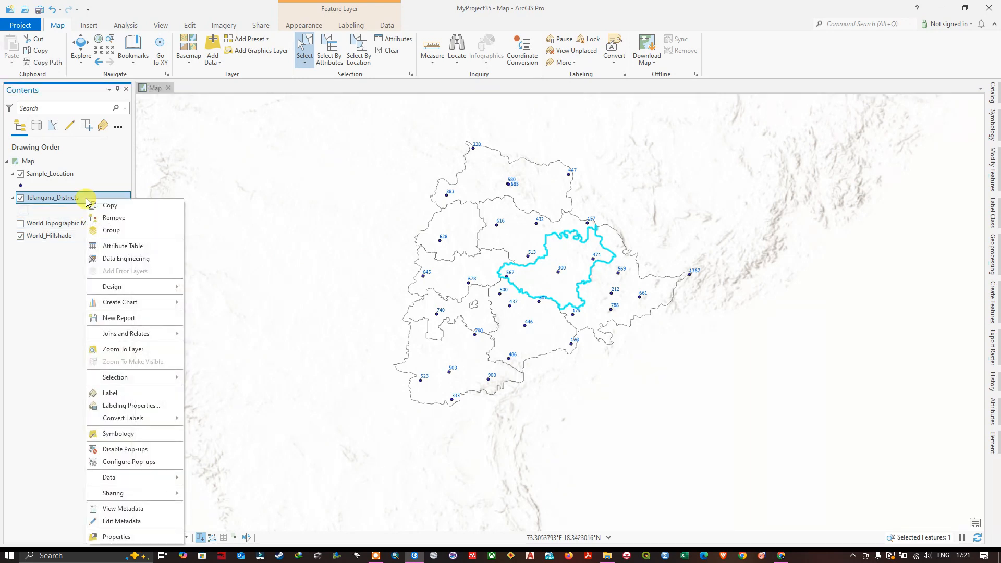
{"action": "left_click", "coordinate": [115, 245]}
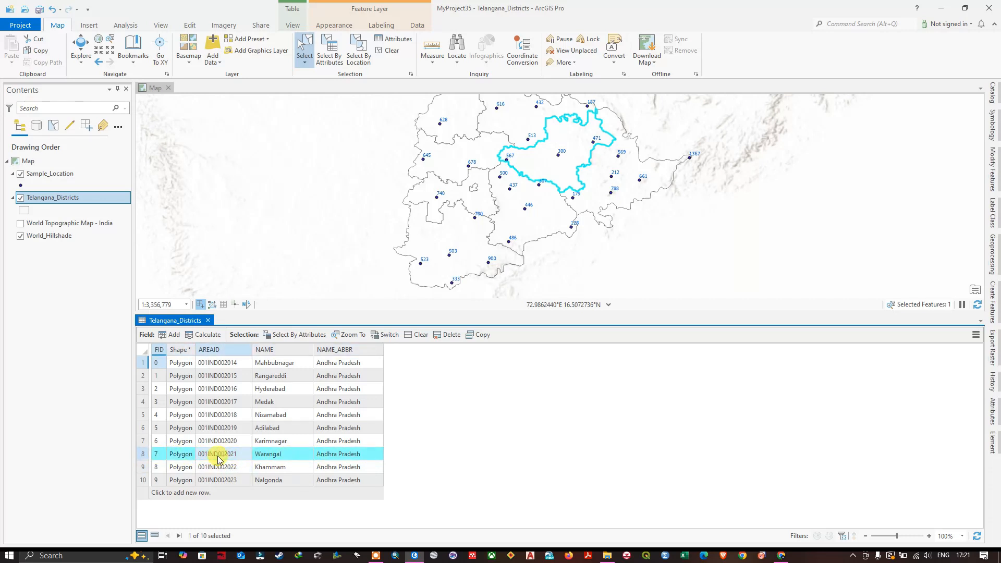
{"action": "double_click", "coordinate": [288, 456]}
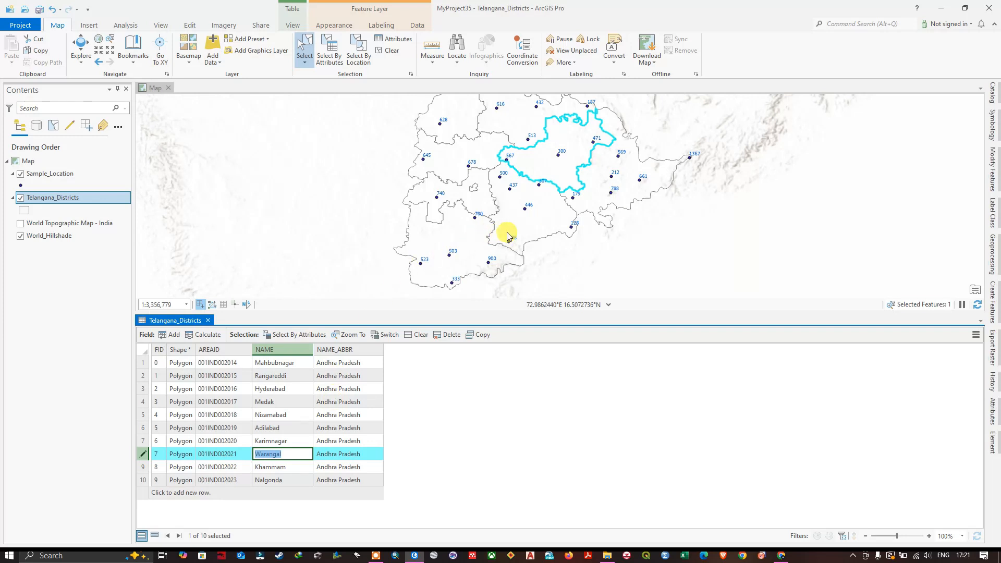
{"action": "scroll", "coordinate": [524, 264], "scroll_direction": "down", "scroll_amount": 2}
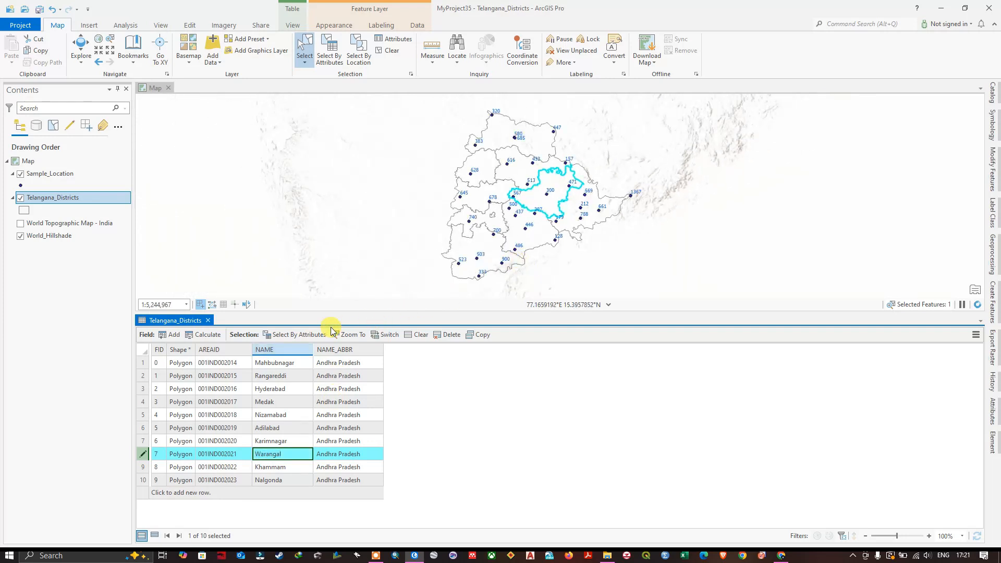
{"action": "left_click", "coordinate": [207, 320]}
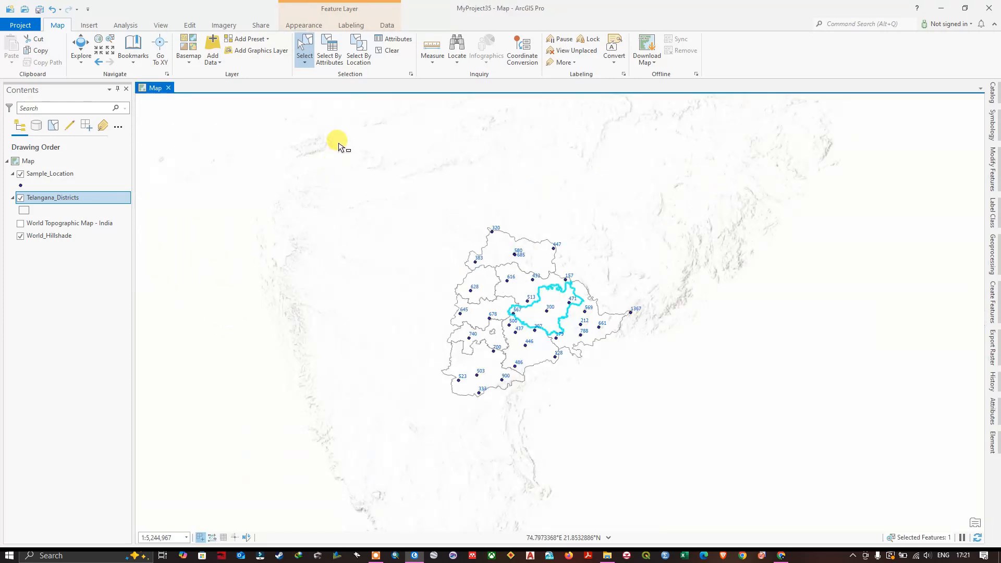
{"action": "left_click", "coordinate": [395, 54]}
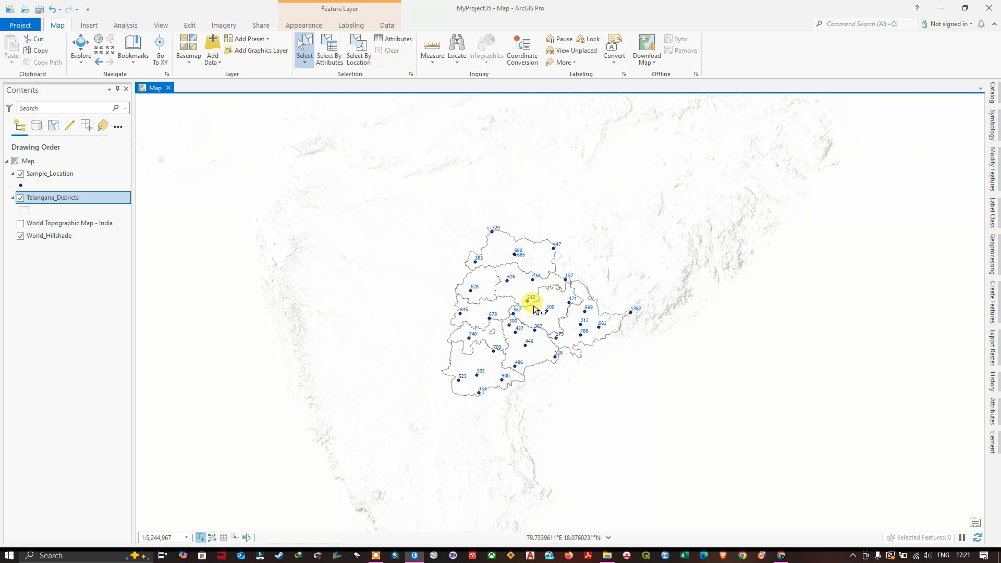
Hide the Telangana_Districts layer and select the northern sample points 320, 383, 580, 685 and 447 with a selection rectangle.
{"action": "scroll", "coordinate": [512, 336], "scroll_direction": "up", "scroll_amount": 2}
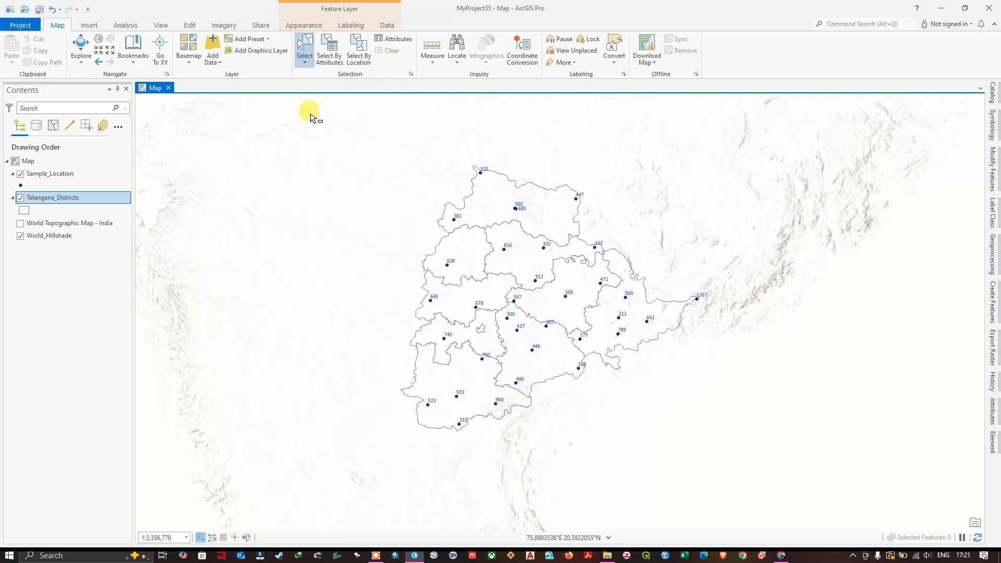
{"action": "left_click", "coordinate": [306, 65]}
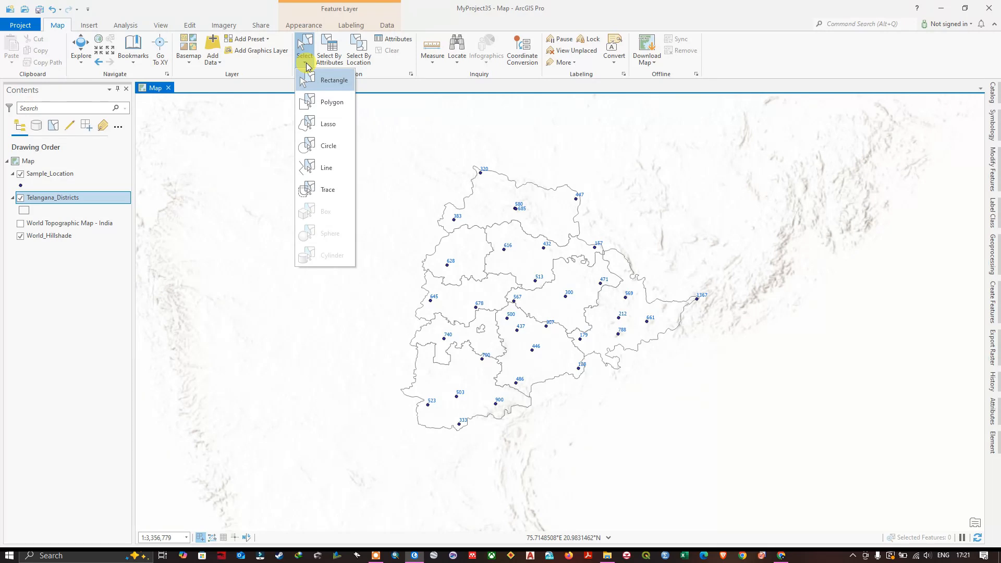
{"action": "left_click", "coordinate": [325, 84]}
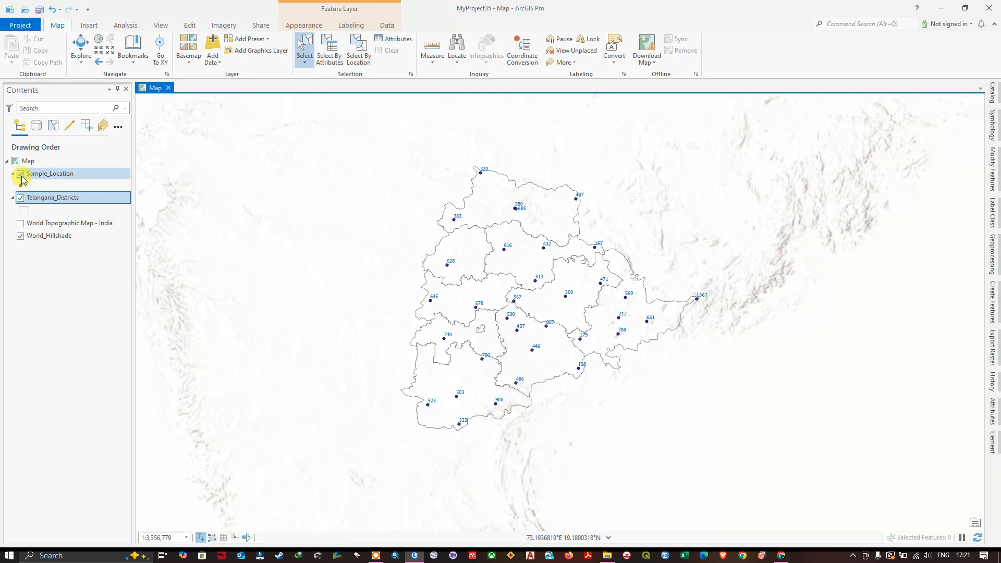
{"action": "left_click", "coordinate": [20, 198]}
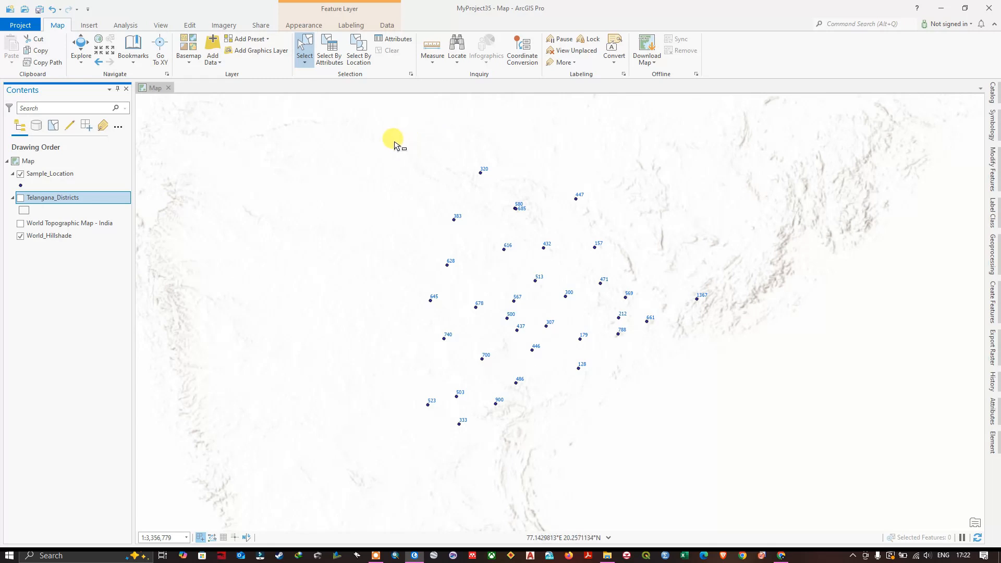
{"action": "left_click_drag", "start_coordinate": [395, 145], "coordinate": [587, 230]}
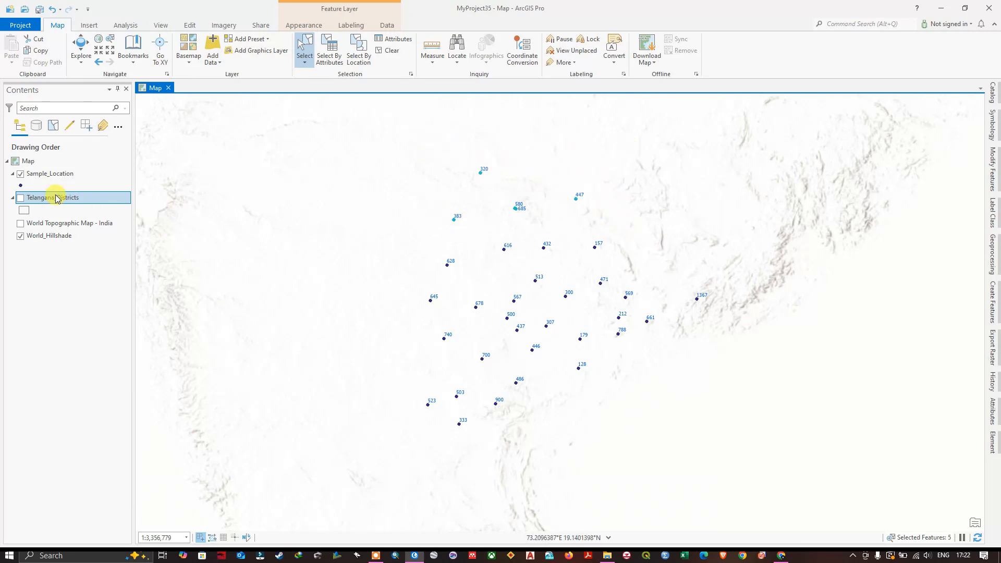
Review the selected records in the Sample_Location attribute table, both among all rows and on their own, and clear the selection.
{"action": "right_click", "coordinate": [57, 175]}
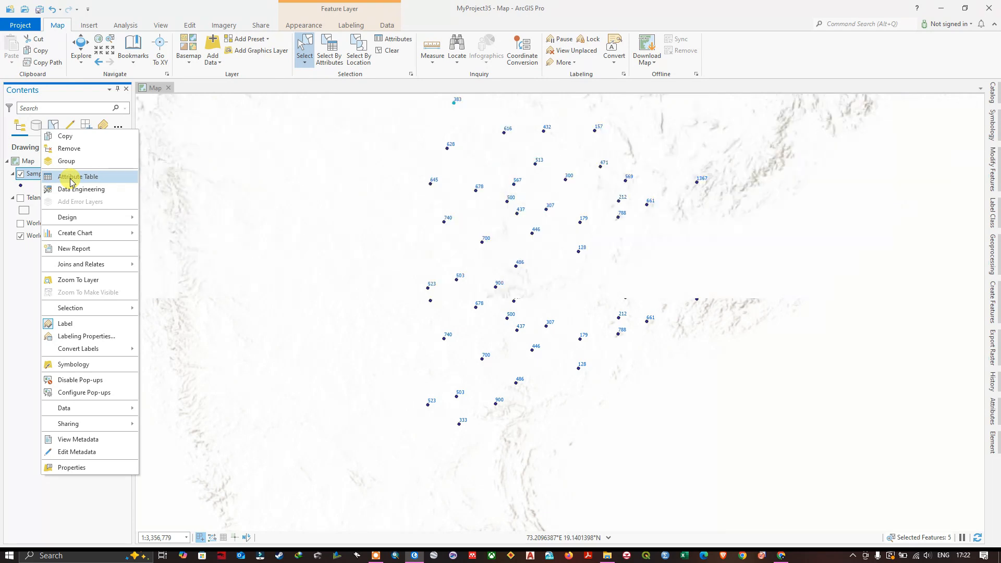
{"action": "left_click", "coordinate": [71, 178]}
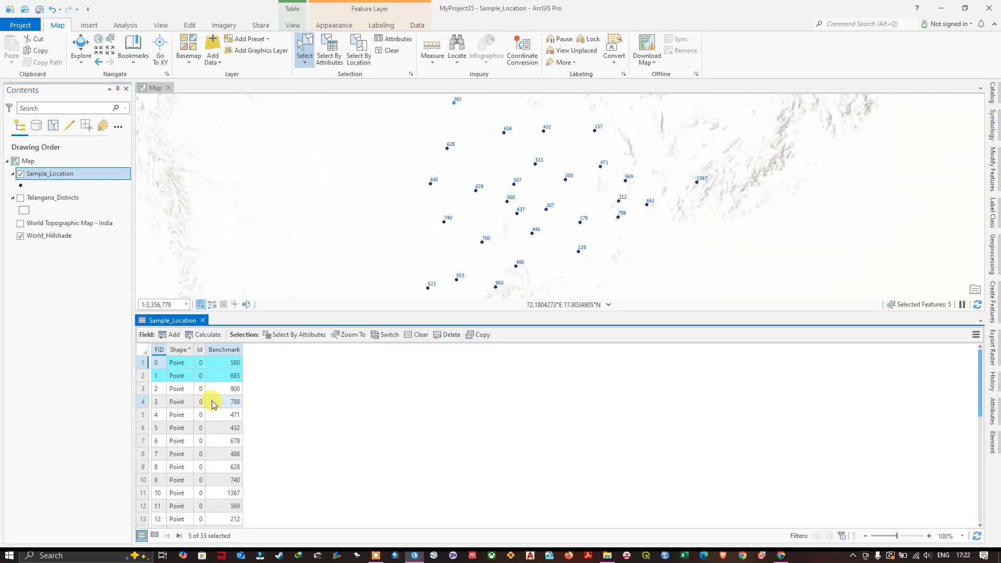
{"action": "scroll", "coordinate": [206, 402], "scroll_direction": "down", "scroll_amount": 5}
{"action": "scroll", "coordinate": [207, 427], "scroll_direction": "down", "scroll_amount": 3}
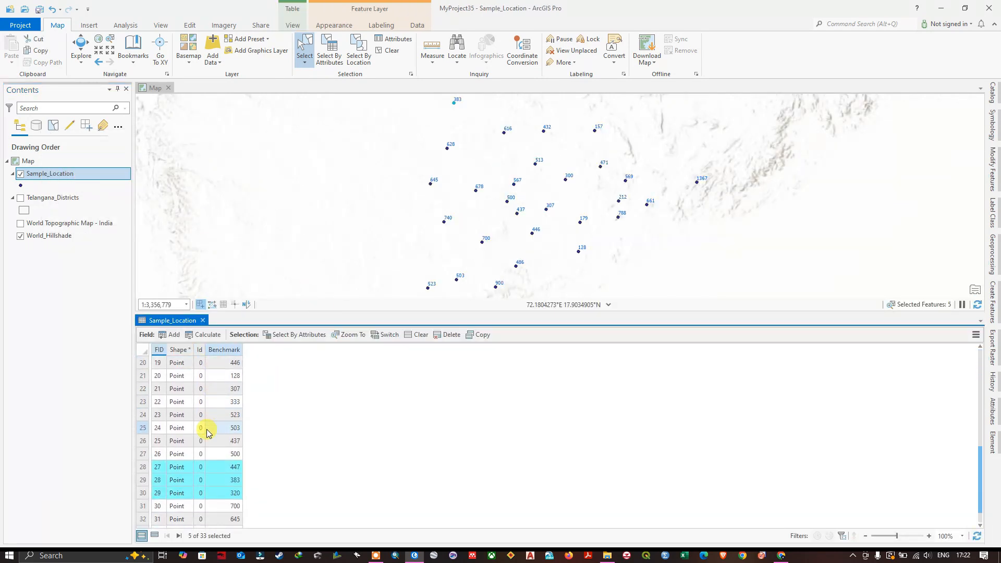
{"action": "left_click", "coordinate": [155, 535]}
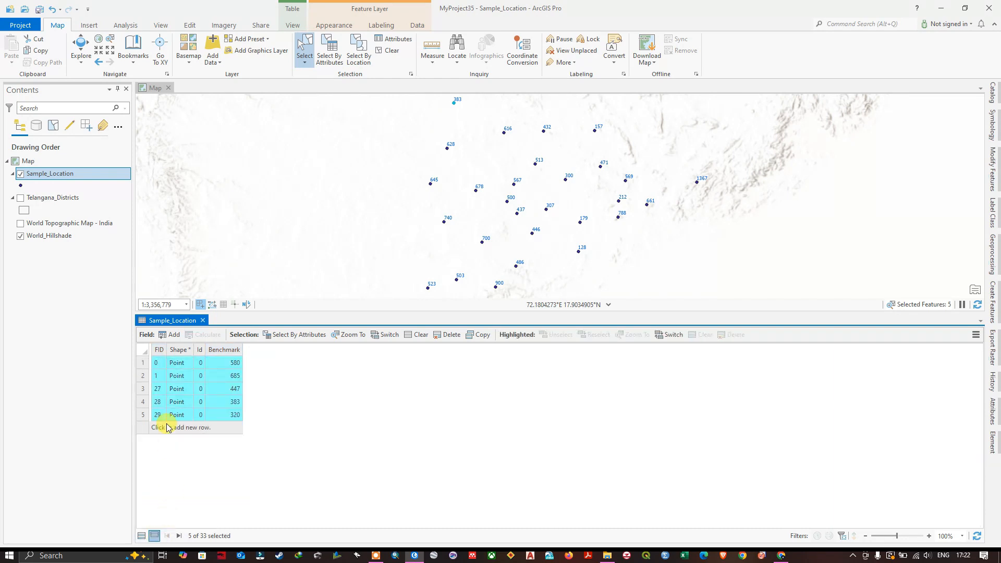
{"action": "left_click", "coordinate": [141, 536]}
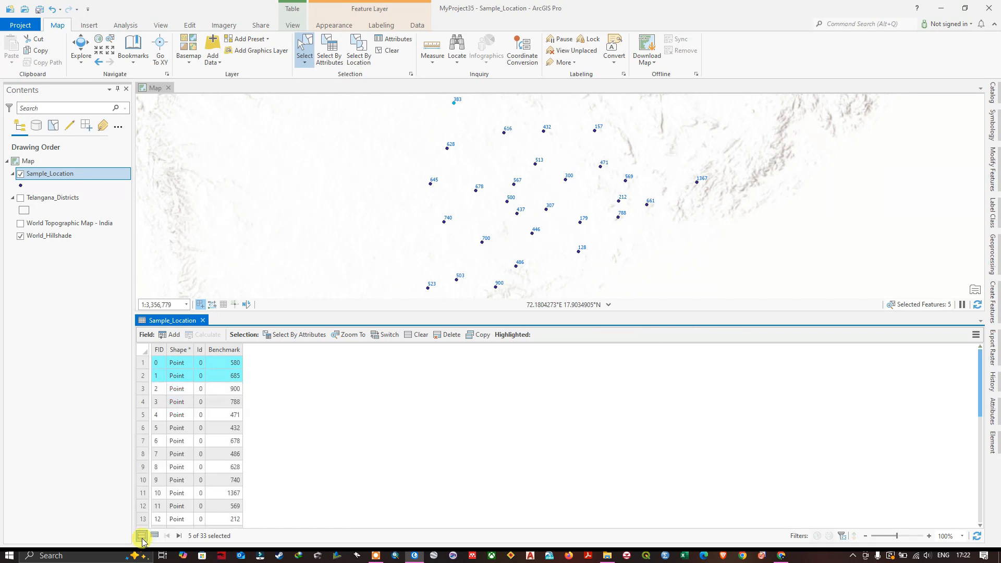
{"action": "left_click", "coordinate": [399, 55]}
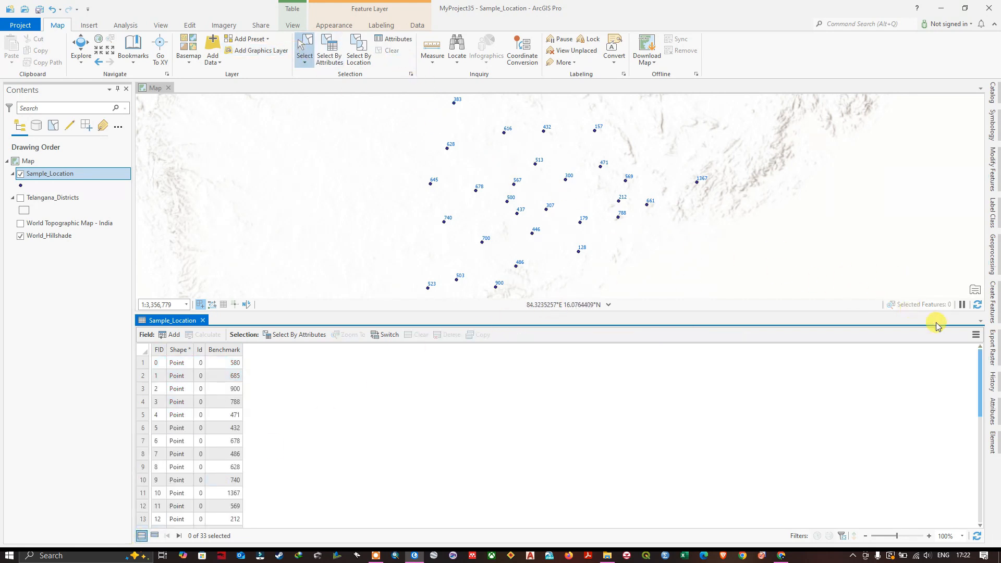
{"action": "left_click", "coordinate": [204, 320]}
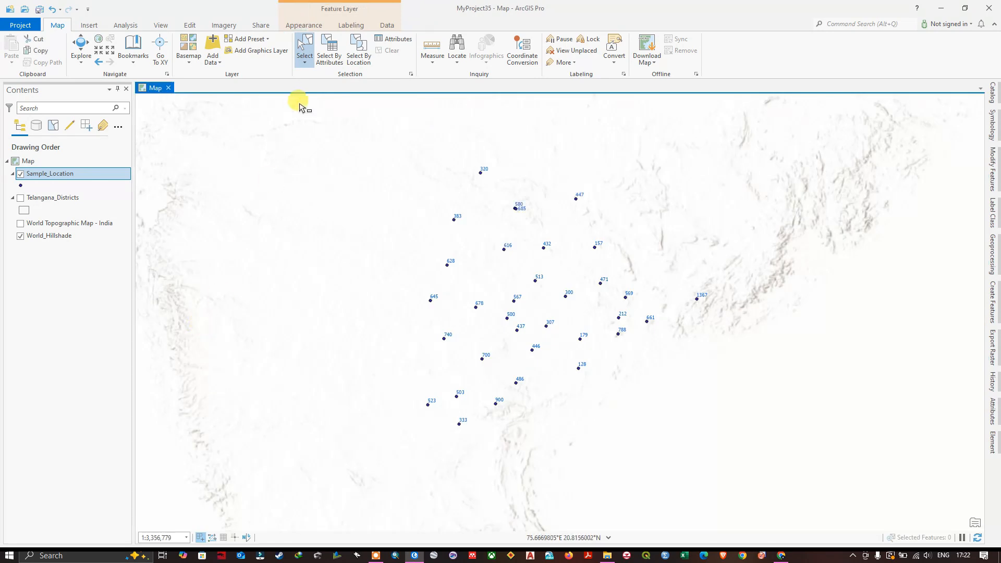
Switch the selection method to Polygon and make the Telangana_Districts layer visible again.
{"action": "left_click", "coordinate": [304, 65]}
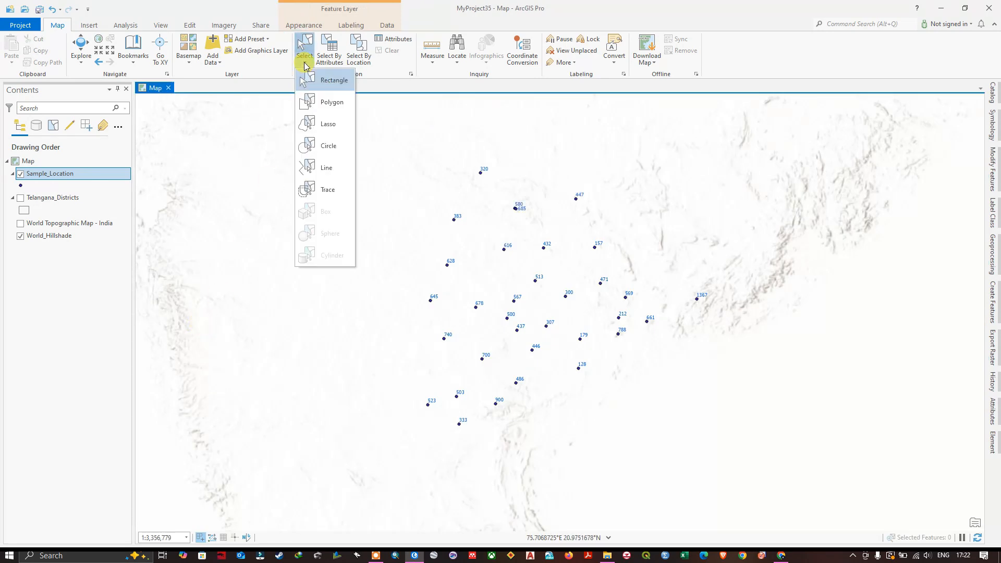
{"action": "left_click", "coordinate": [340, 102]}
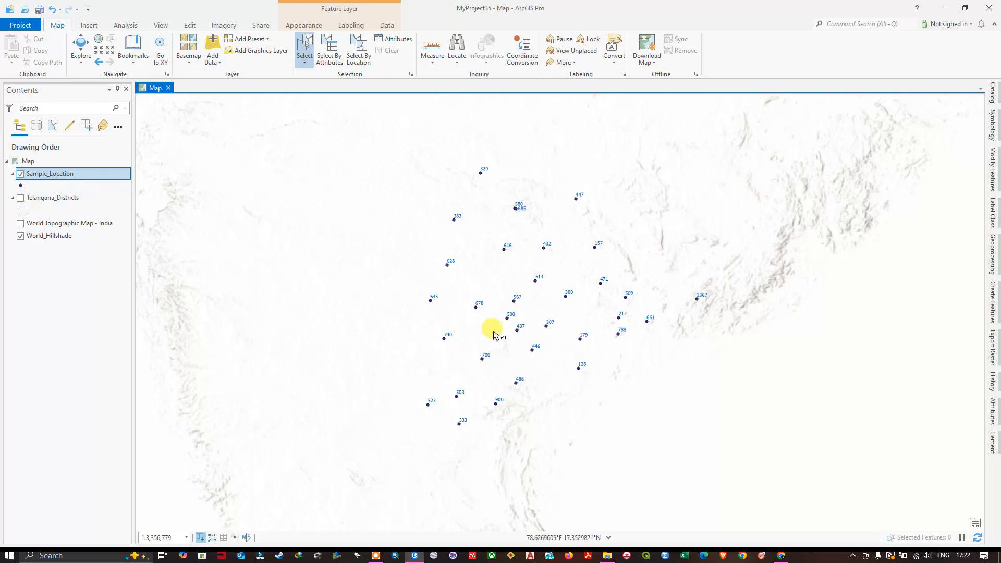
{"action": "left_click", "coordinate": [21, 202]}
Select features with a polygon drawn around sample points 523, 503 and 333 in the southernmost district.
{"action": "scroll", "coordinate": [502, 454], "scroll_direction": "up", "scroll_amount": 2}
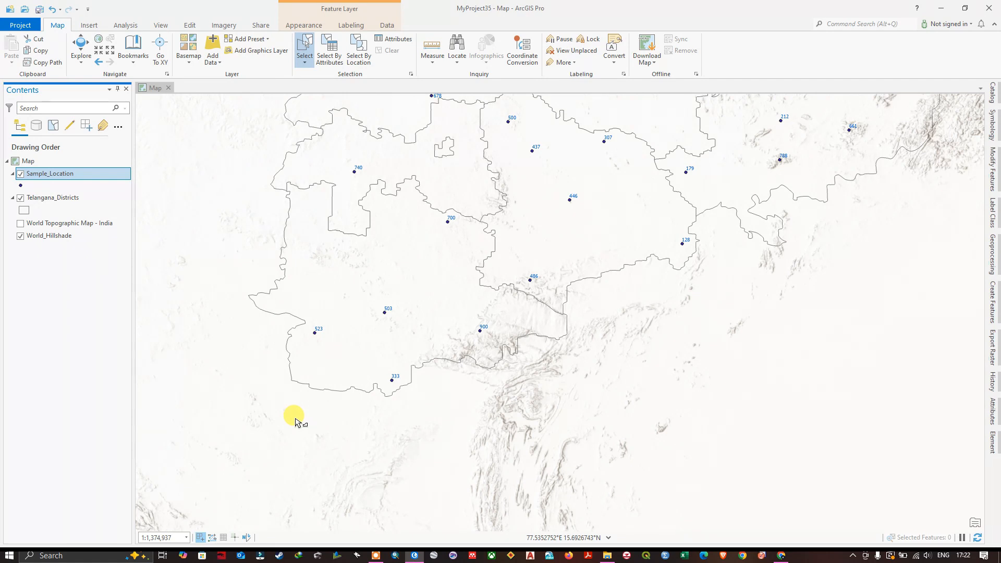
{"action": "left_click", "coordinate": [274, 397]}
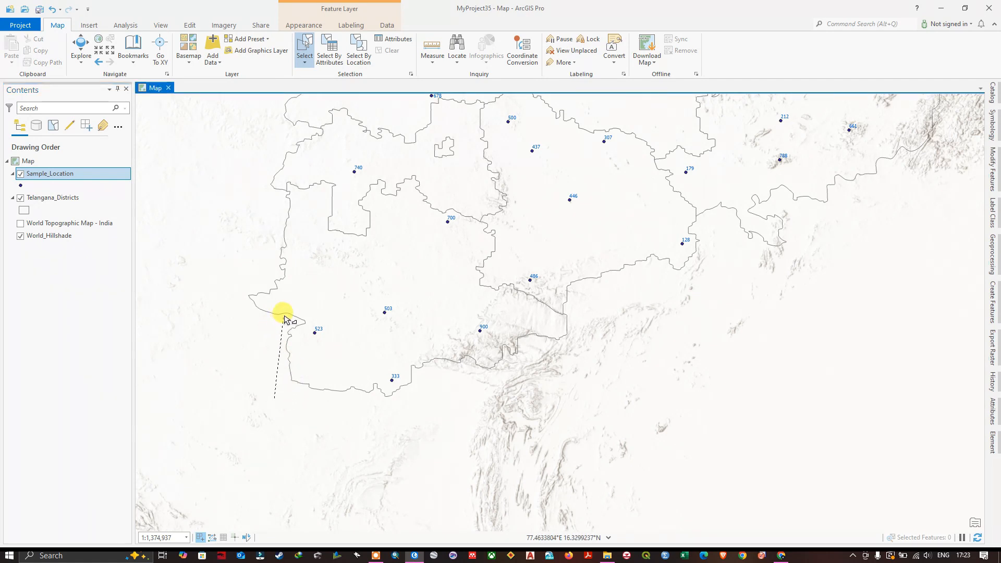
{"action": "left_click", "coordinate": [288, 311]}
{"action": "left_click", "coordinate": [402, 299]}
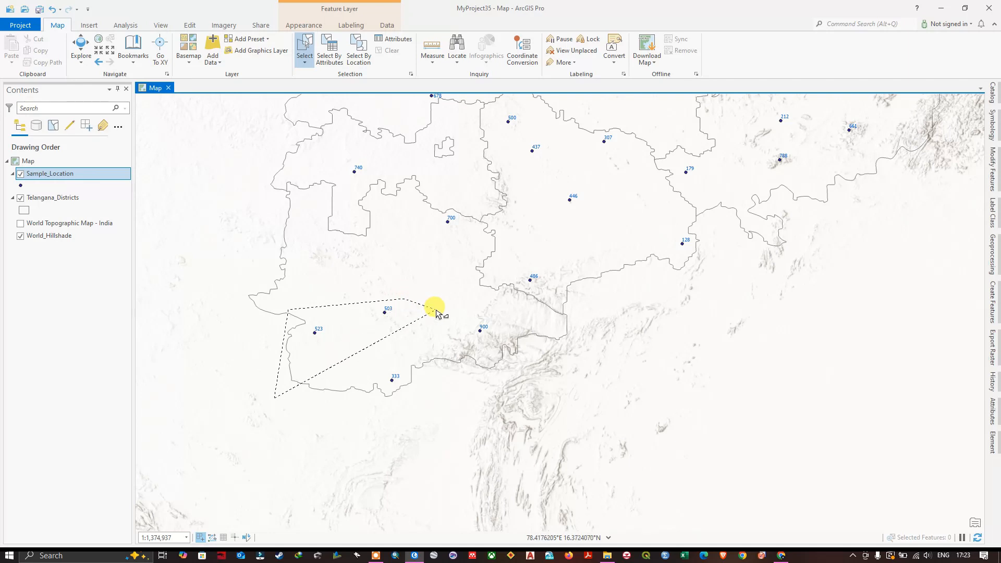
{"action": "left_click", "coordinate": [436, 311]}
{"action": "left_click", "coordinate": [429, 335]}
{"action": "left_click", "coordinate": [469, 356]}
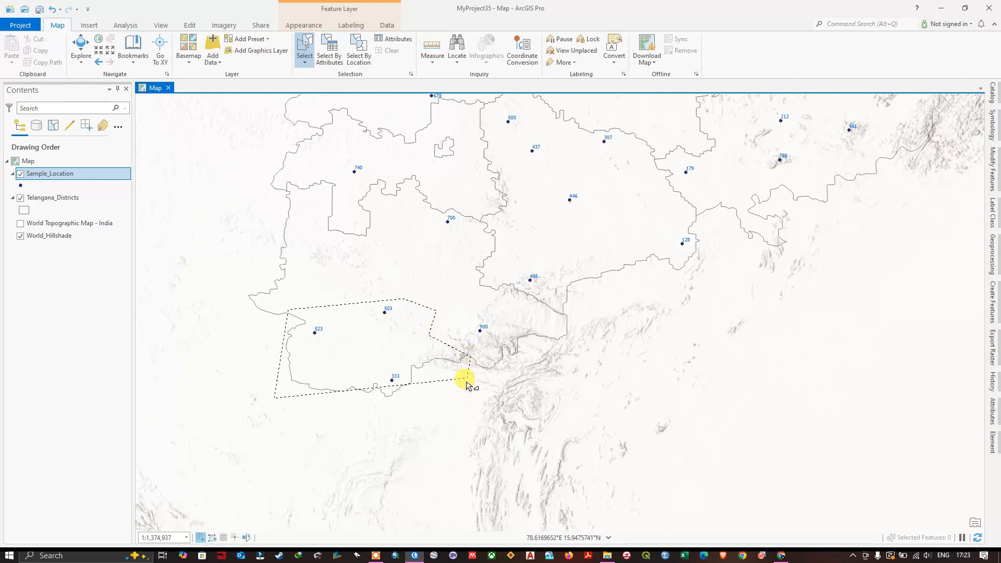
{"action": "left_click", "coordinate": [457, 415]}
{"action": "left_click", "coordinate": [320, 423]}
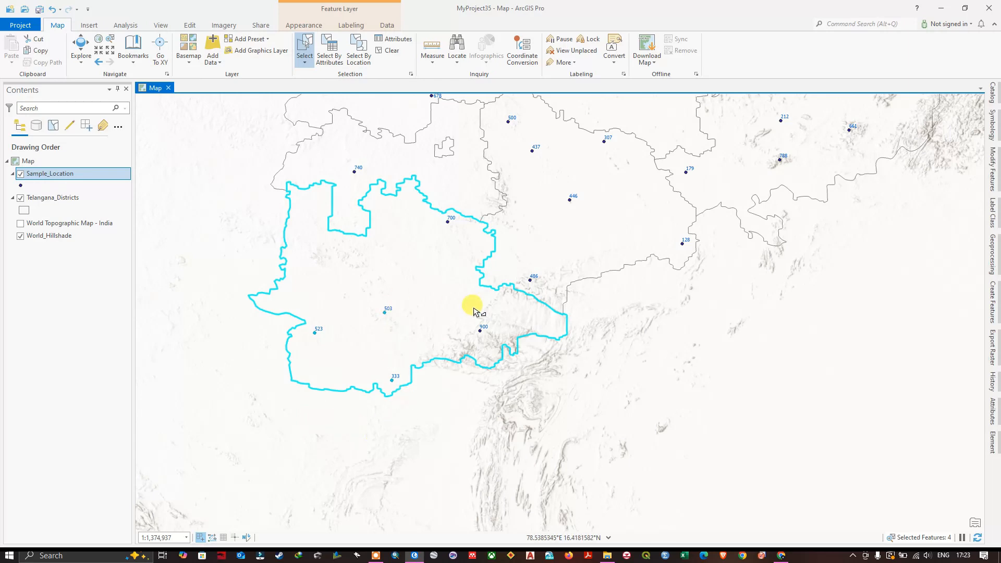
{"action": "scroll", "coordinate": [477, 328], "scroll_direction": "down", "scroll_amount": 1}
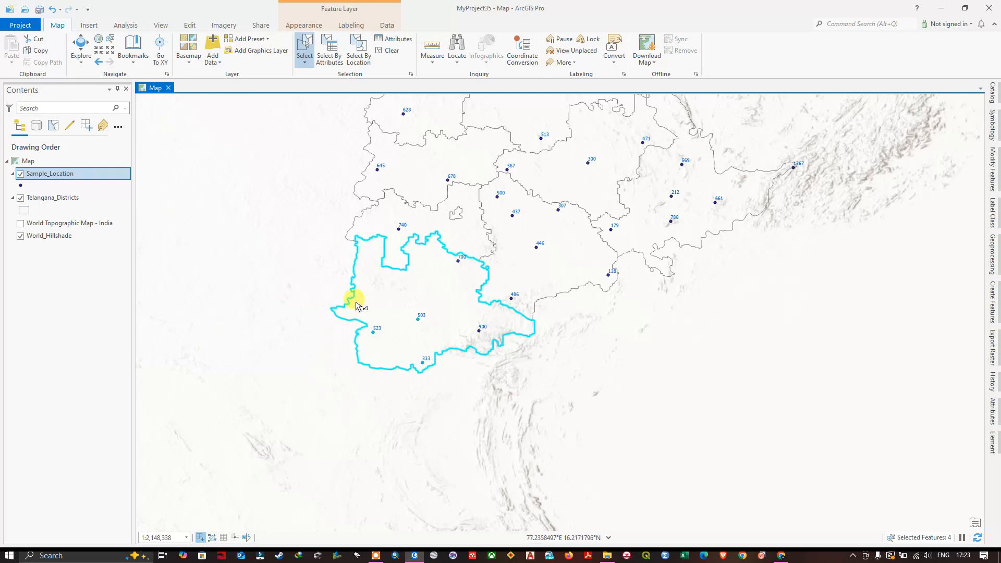
Clear the polygon selection and switch the selection method to Lasso.
{"action": "left_click", "coordinate": [382, 51]}
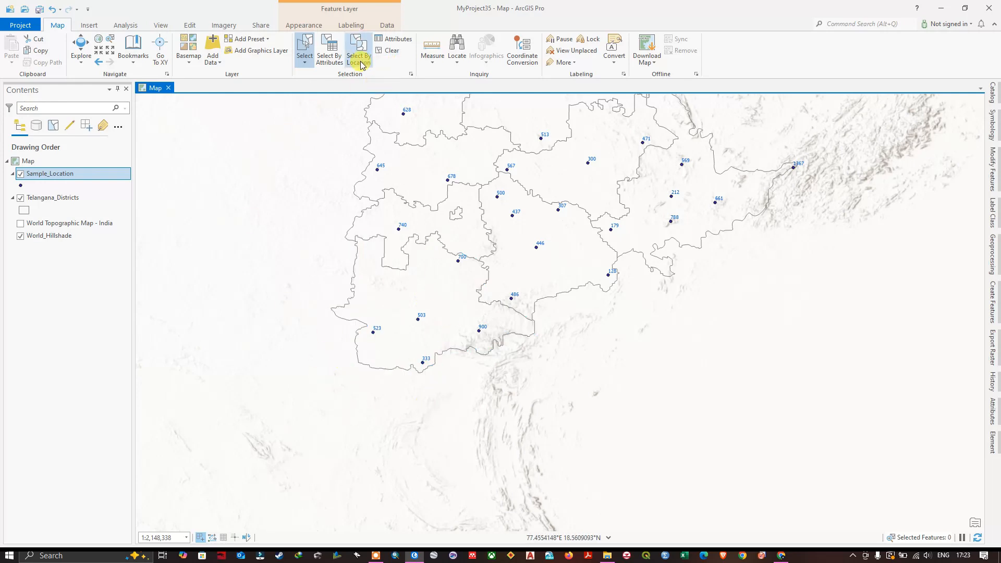
{"action": "left_click", "coordinate": [305, 60]}
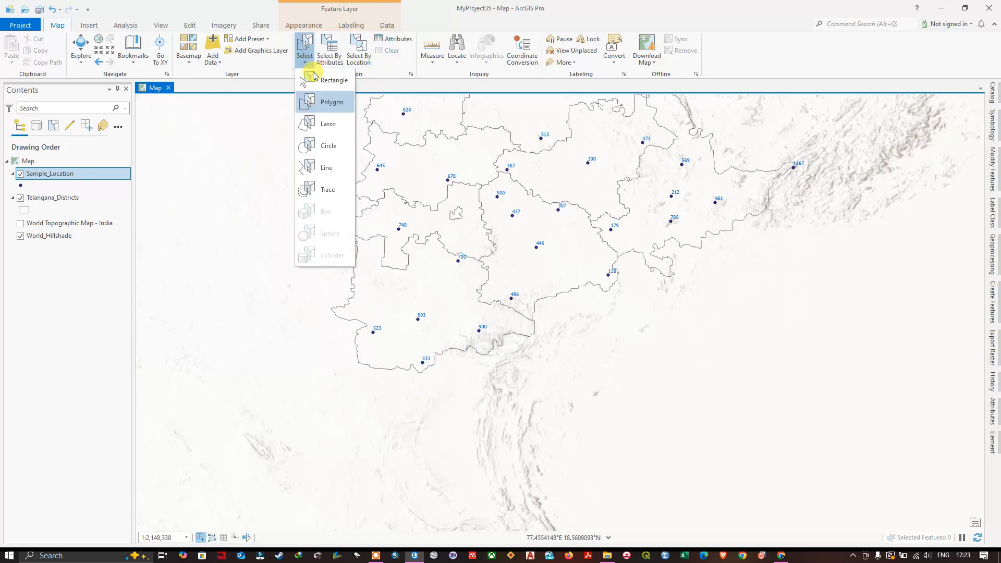
{"action": "left_click", "coordinate": [328, 127]}
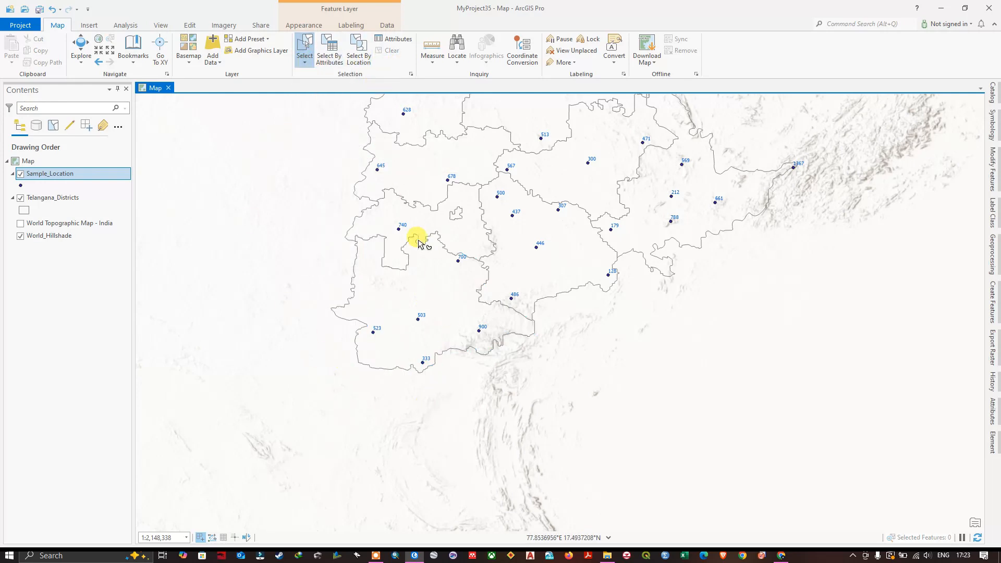
Select features with a lasso drawn around sample point 486 near the shared district boundary, and clear the selection.
{"action": "left_click", "coordinate": [519, 268]}
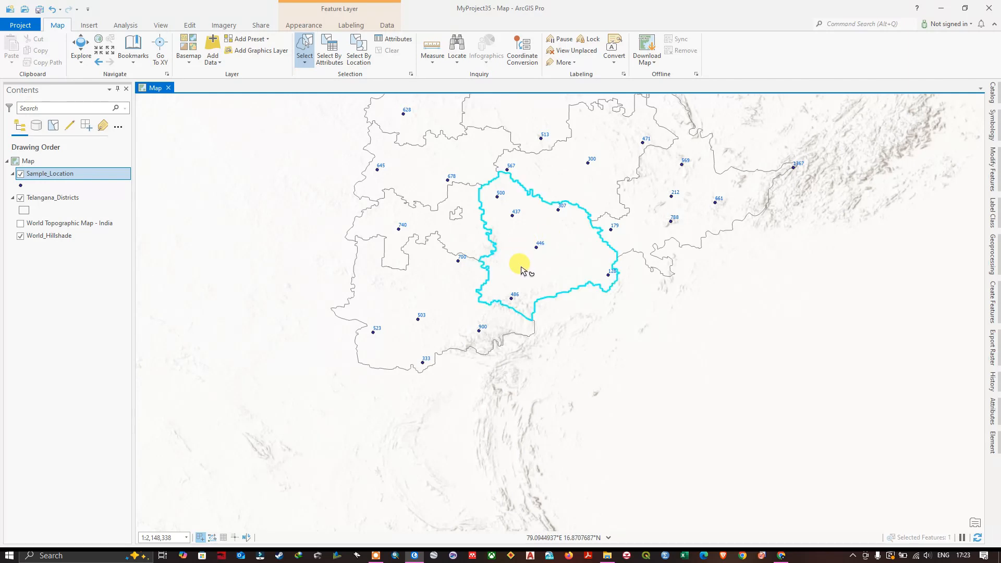
{"action": "left_click", "coordinate": [560, 313]}
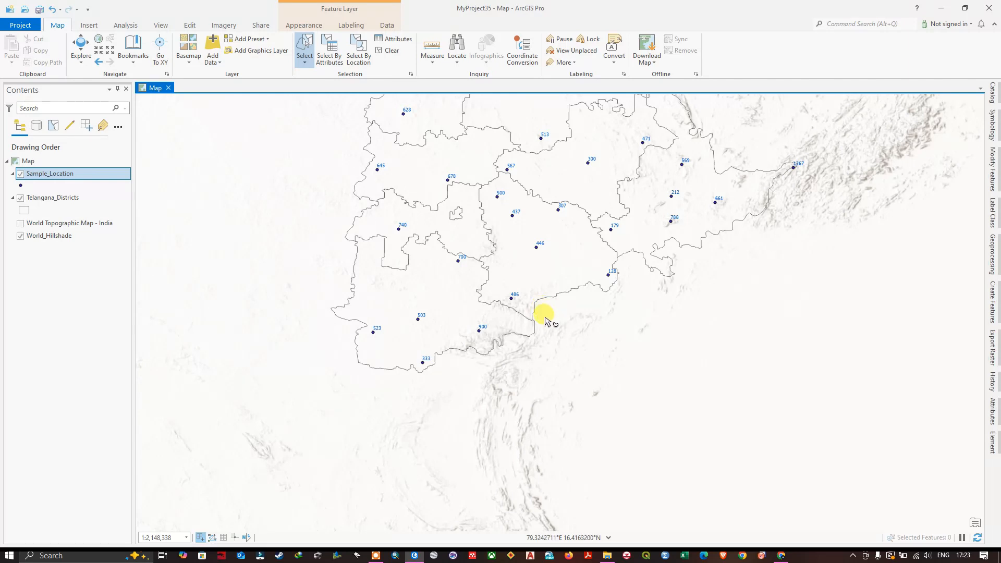
{"action": "left_click_drag", "start_coordinate": [503, 286], "coordinate": [529, 298]}
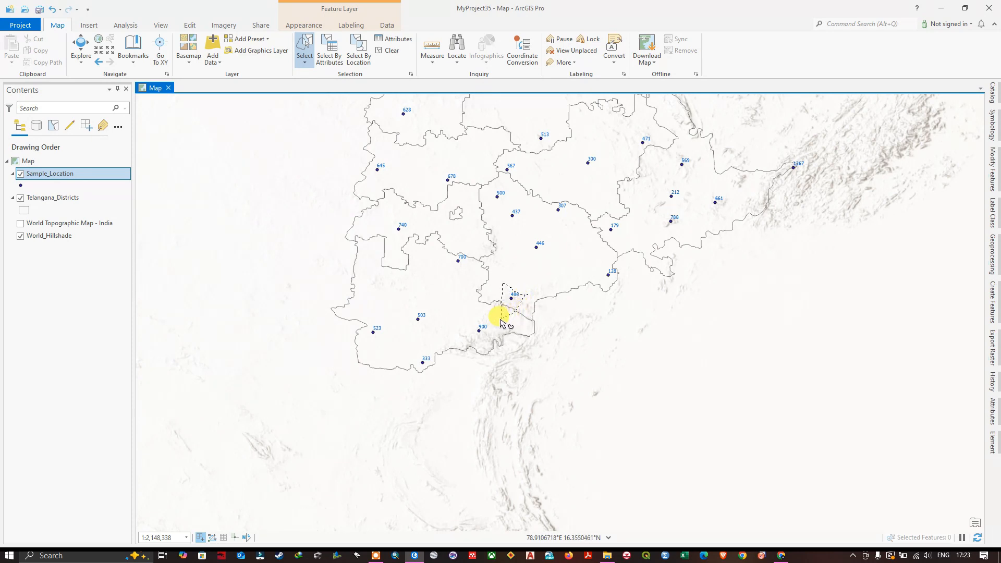
{"action": "mouse_move", "coordinate": [484, 322]}
{"action": "left_mouse_down"}
{"action": "mouse_move", "coordinate": [471, 304]}
{"action": "mouse_move", "coordinate": [474, 285]}
{"action": "left_mouse_up"}
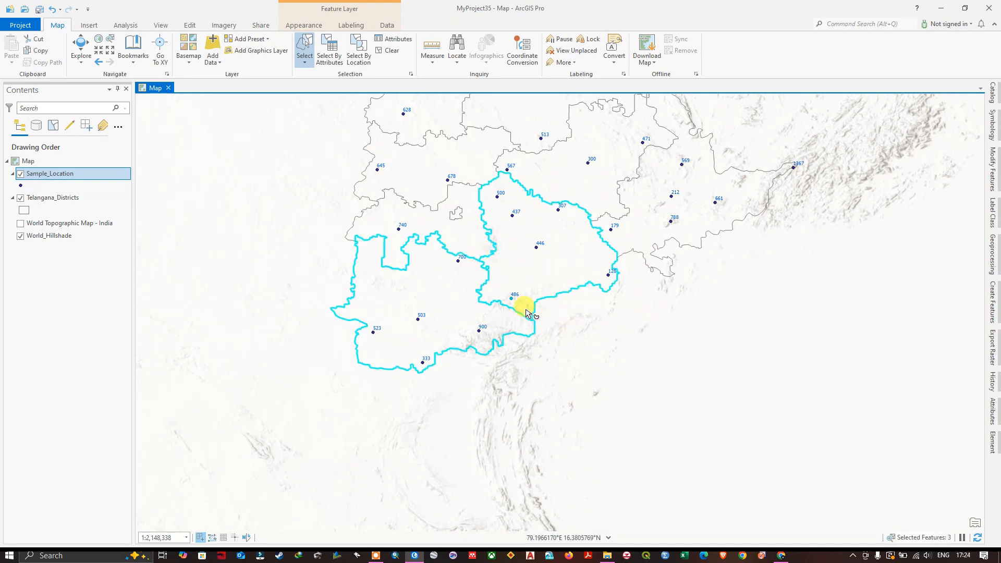
{"action": "left_click", "coordinate": [388, 50]}
Select the small district enclosed within the one containing sample point 740 by tracing its outline with the Lasso method.
{"action": "scroll", "coordinate": [464, 209], "scroll_direction": "up", "scroll_amount": 3}
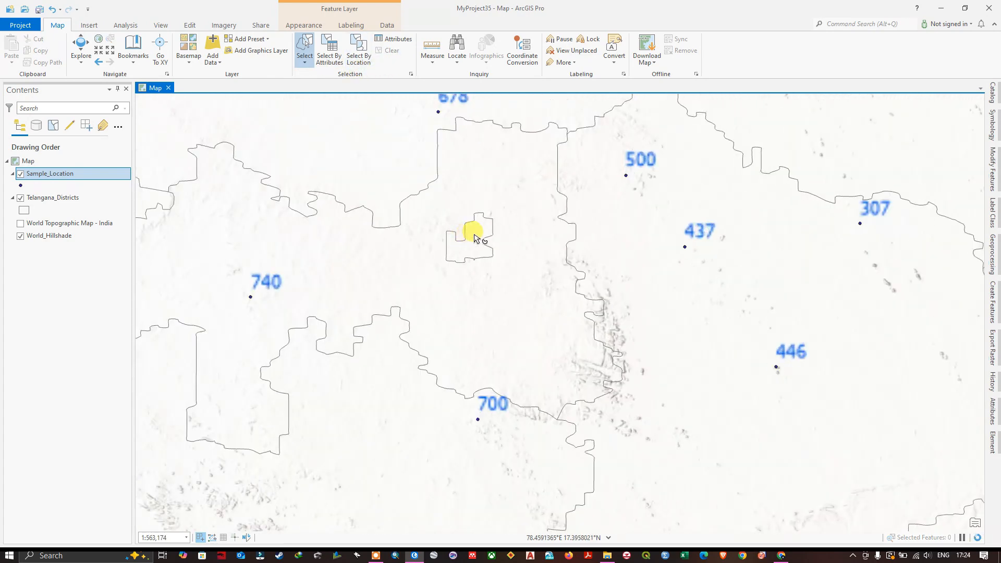
{"action": "scroll", "coordinate": [464, 210], "scroll_direction": "up", "scroll_amount": 2}
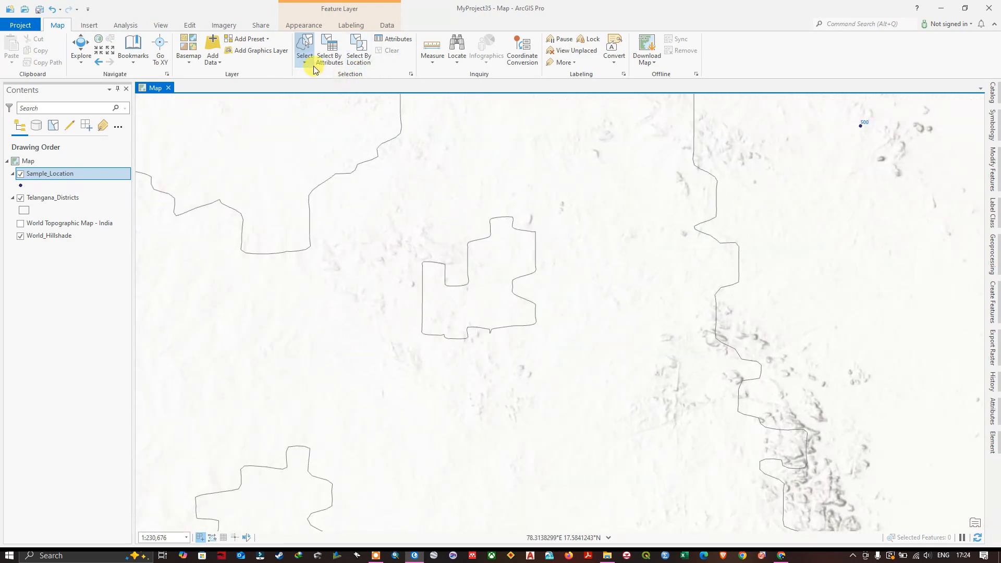
{"action": "left_click", "coordinate": [306, 63]}
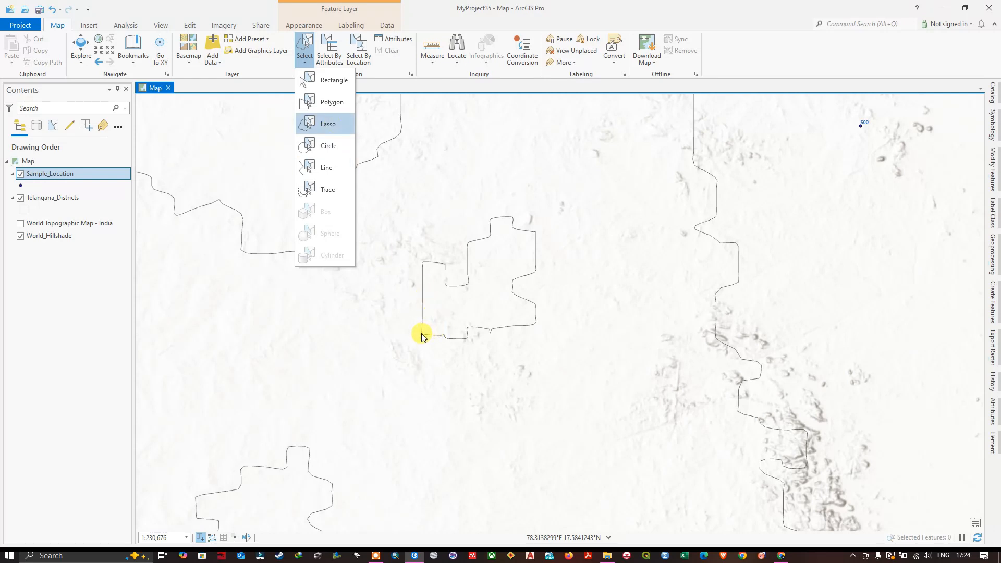
{"action": "left_click", "coordinate": [328, 124]}
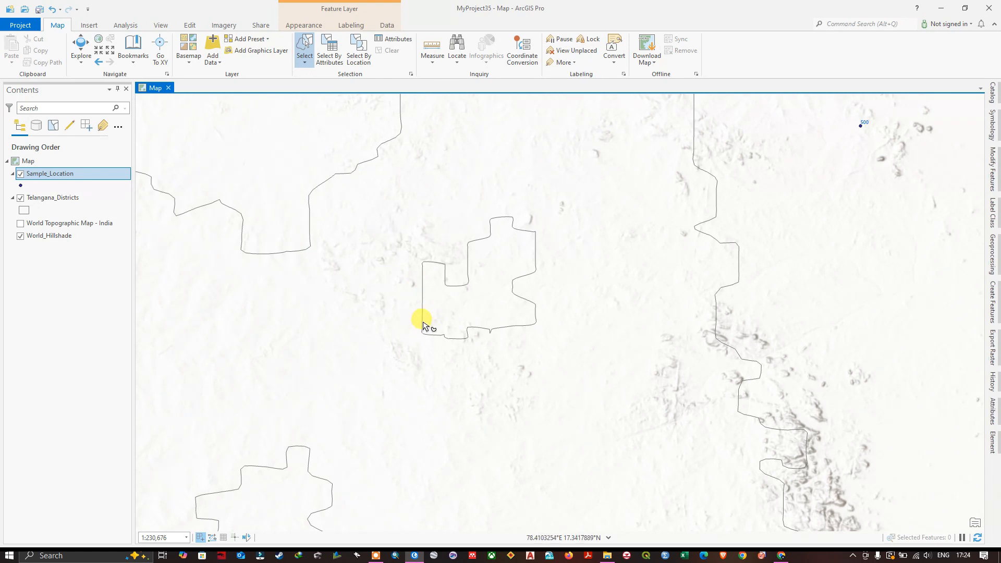
{"action": "mouse_move", "coordinate": [421, 301]}
{"action": "left_mouse_down"}
{"action": "mouse_move", "coordinate": [423, 276]}
{"action": "mouse_move", "coordinate": [465, 285]}
{"action": "mouse_move", "coordinate": [492, 221]}
{"action": "mouse_move", "coordinate": [529, 235]}
{"action": "mouse_move", "coordinate": [534, 265]}
{"action": "mouse_move", "coordinate": [517, 285]}
{"action": "mouse_move", "coordinate": [534, 311]}
{"action": "mouse_move", "coordinate": [470, 336]}
{"action": "mouse_move", "coordinate": [423, 331]}
{"action": "left_mouse_up"}
{"action": "scroll", "coordinate": [486, 263], "scroll_direction": "down", "scroll_amount": 6}
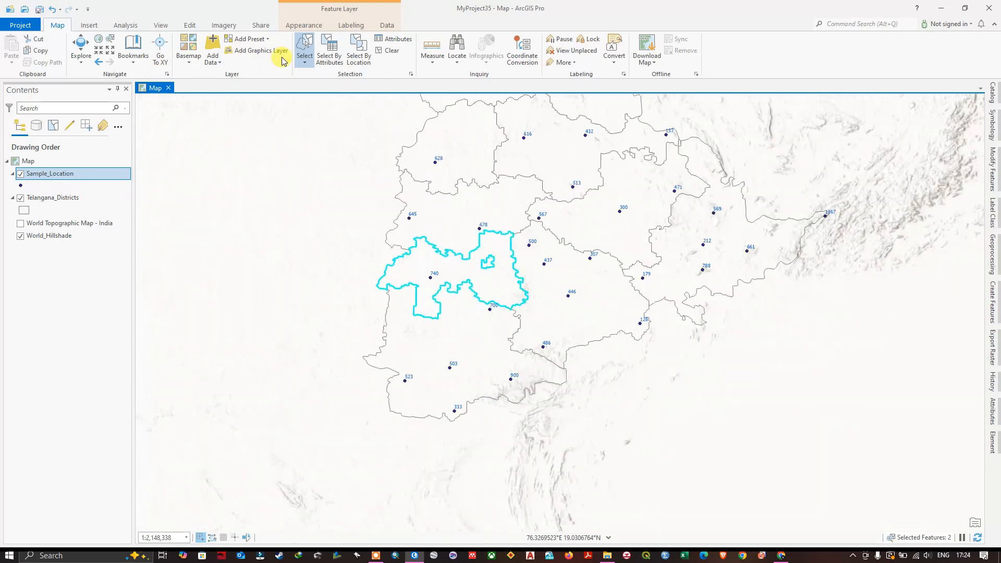
Select features with a circle centred near sample point 212 that takes in points 471, 569, 661 and 788, and clear the selection.
{"action": "left_click", "coordinate": [306, 62]}
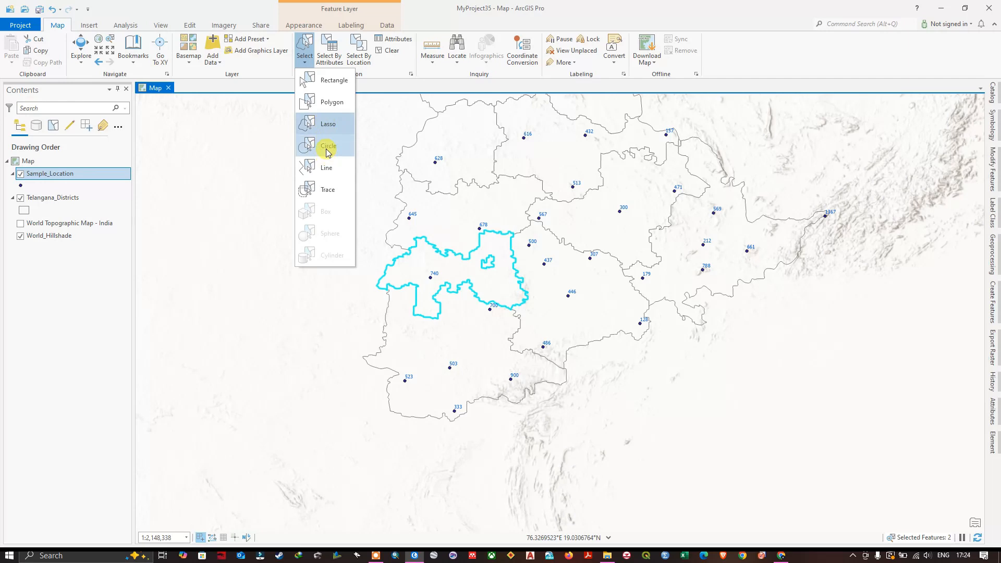
{"action": "left_click", "coordinate": [326, 146]}
{"action": "scroll", "coordinate": [435, 250], "scroll_direction": "down", "scroll_amount": 2}
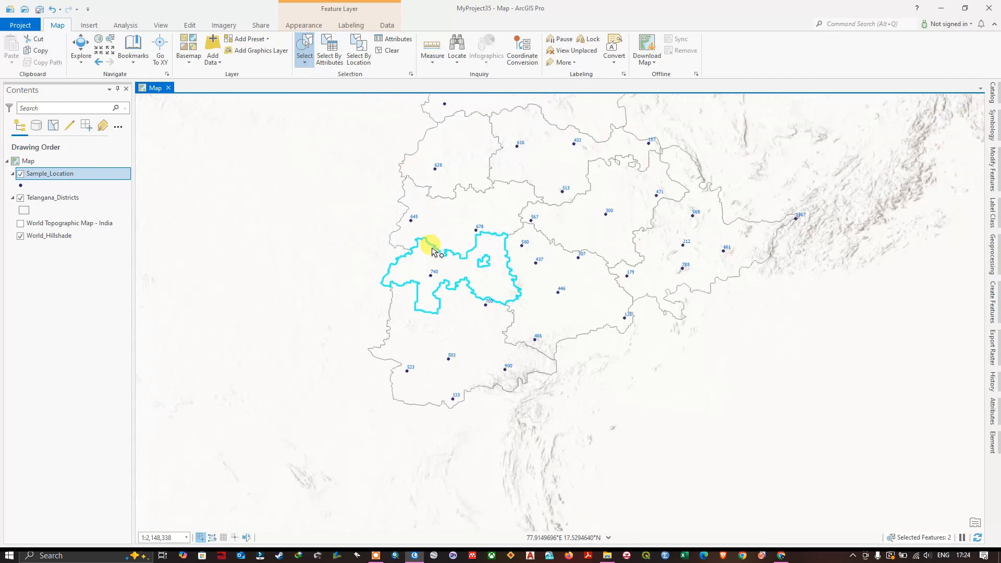
{"action": "scroll", "coordinate": [557, 228], "scroll_direction": "up", "scroll_amount": 2}
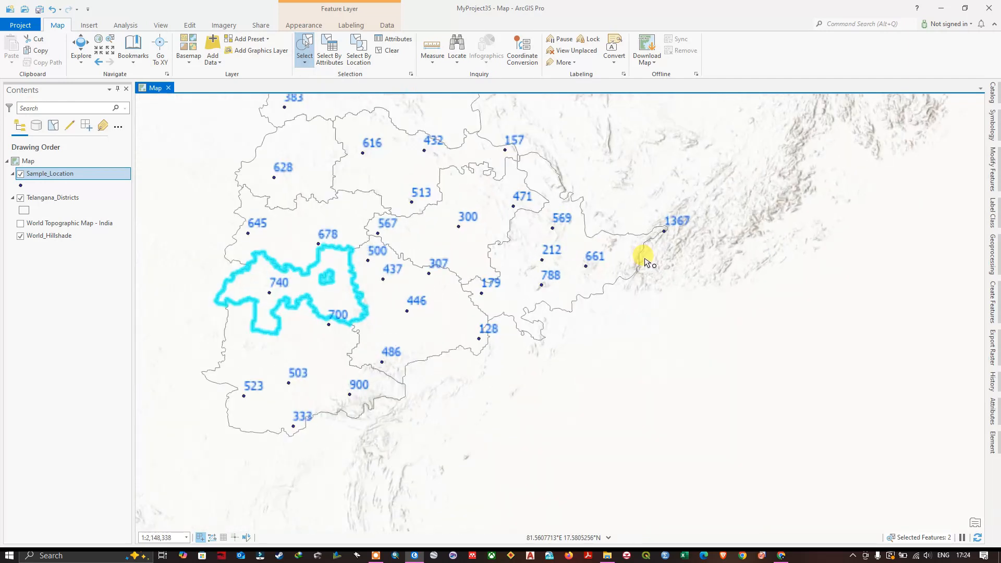
{"action": "scroll", "coordinate": [563, 259], "scroll_direction": "up", "scroll_amount": 2}
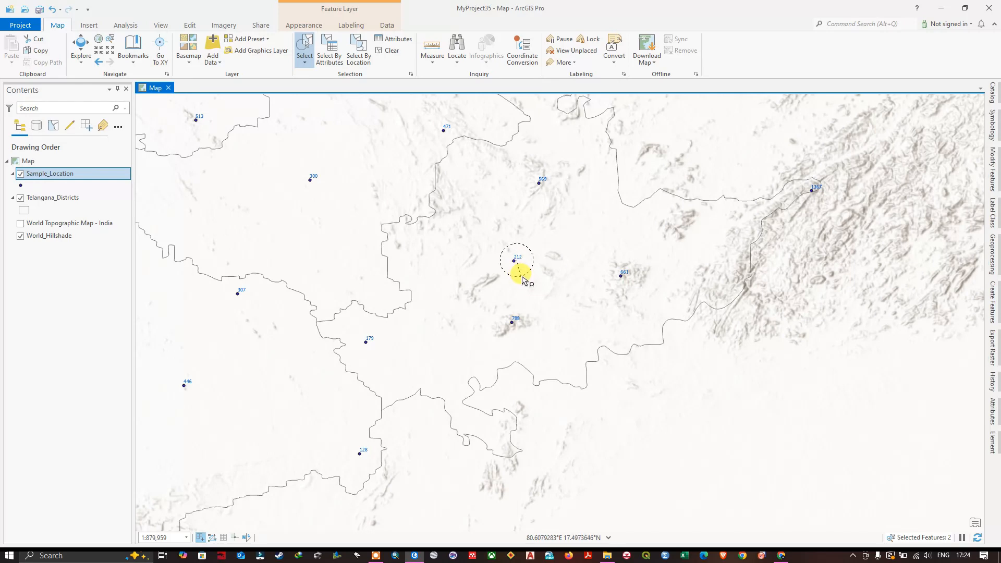
{"action": "left_click_drag", "start_coordinate": [527, 297], "coordinate": [606, 401]}
{"action": "scroll", "coordinate": [557, 225], "scroll_direction": "down", "scroll_amount": 1}
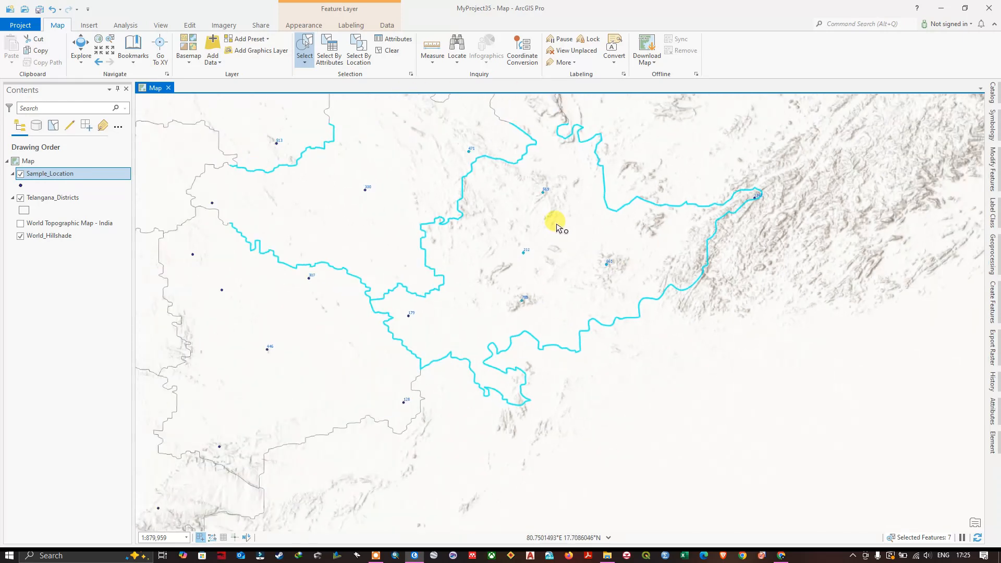
{"action": "scroll", "coordinate": [557, 227], "scroll_direction": "down", "scroll_amount": 2}
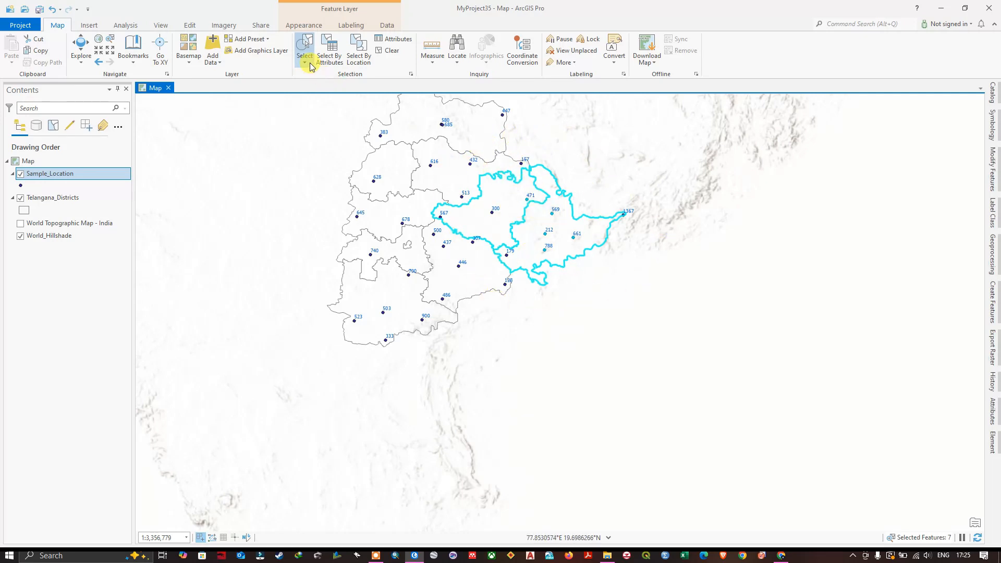
{"action": "left_click", "coordinate": [389, 50]}
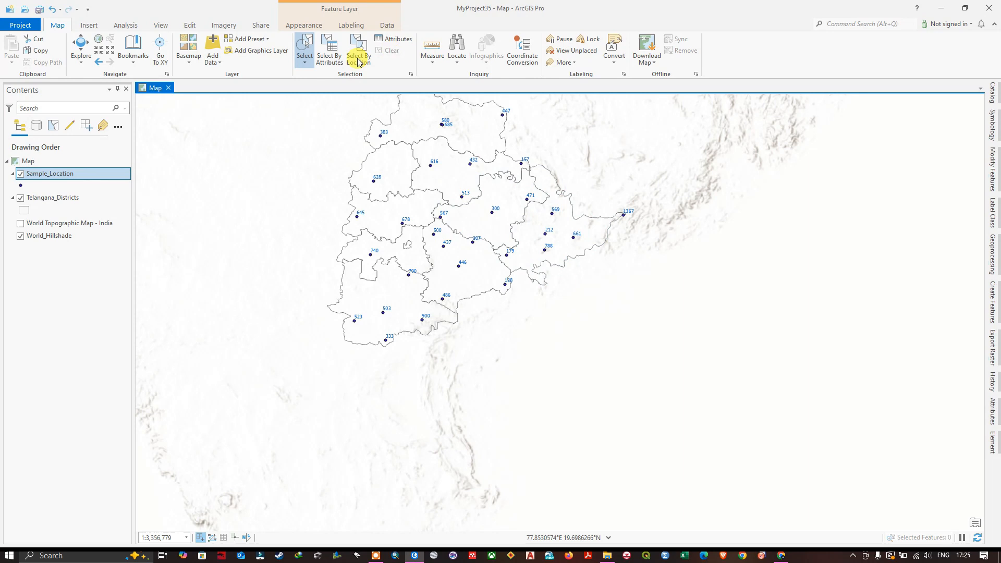
Select features with a diagonal line drawn from the northwest through sample point 628 to the southeast of the districts, and clear the selection.
{"action": "left_click", "coordinate": [306, 63]}
{"action": "left_click", "coordinate": [327, 168]}
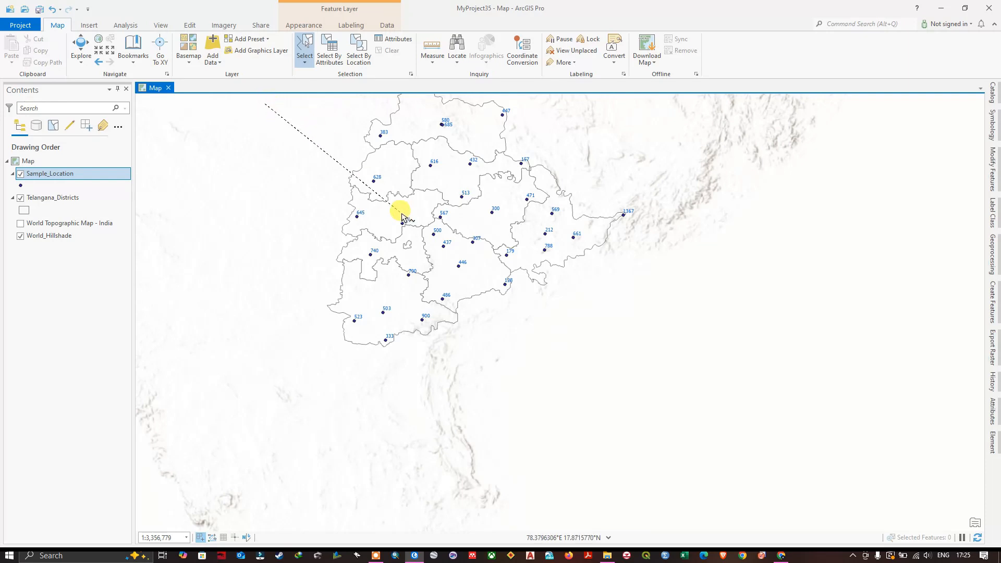
{"action": "left_click", "coordinate": [616, 348]}
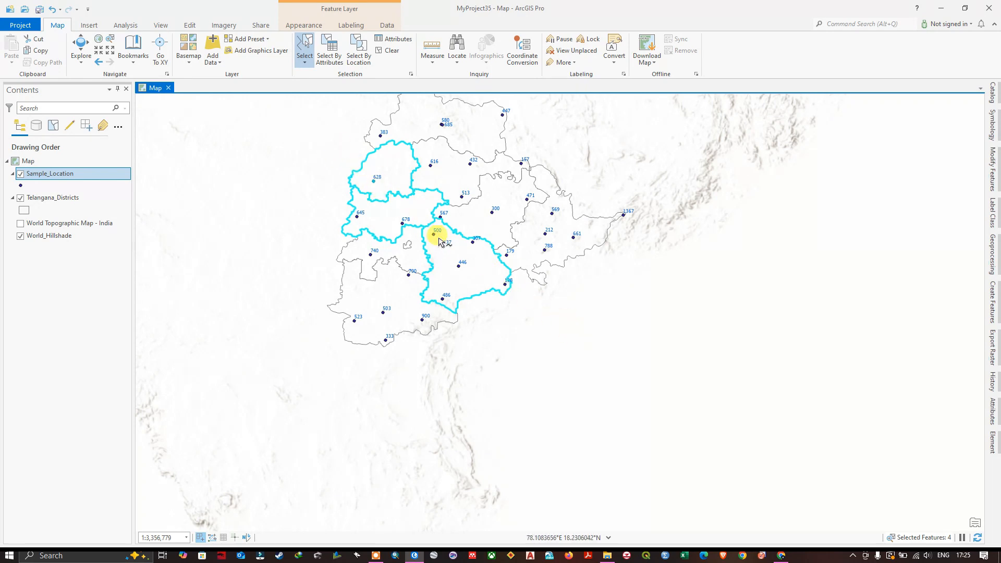
{"action": "left_click", "coordinate": [383, 55]}
Open Select By Attributes with Sample_Location as the input rows and move the dialog off the mapped districts.
{"action": "scroll", "coordinate": [535, 208], "scroll_direction": "down", "scroll_amount": 3}
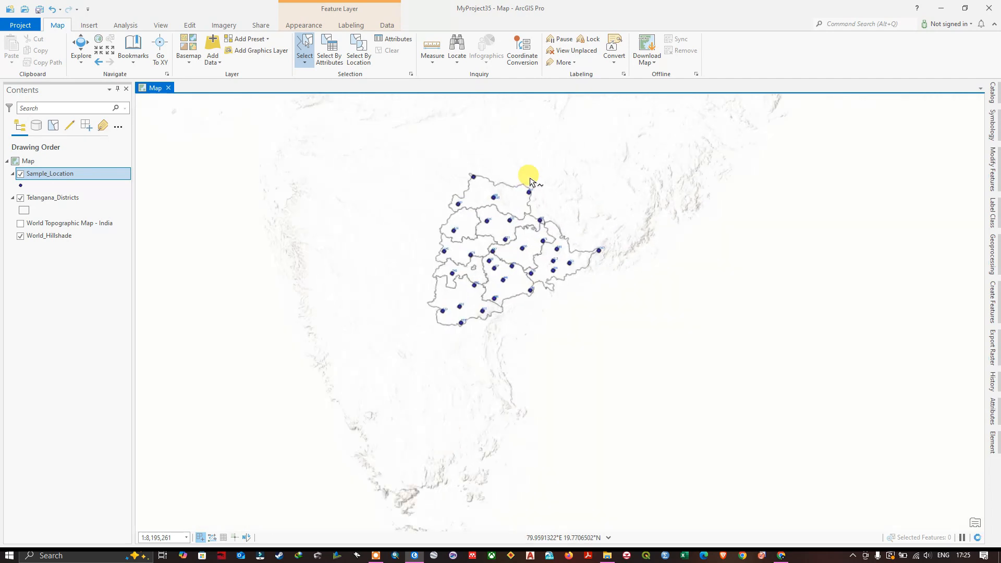
{"action": "scroll", "coordinate": [531, 181], "scroll_direction": "up", "scroll_amount": 2}
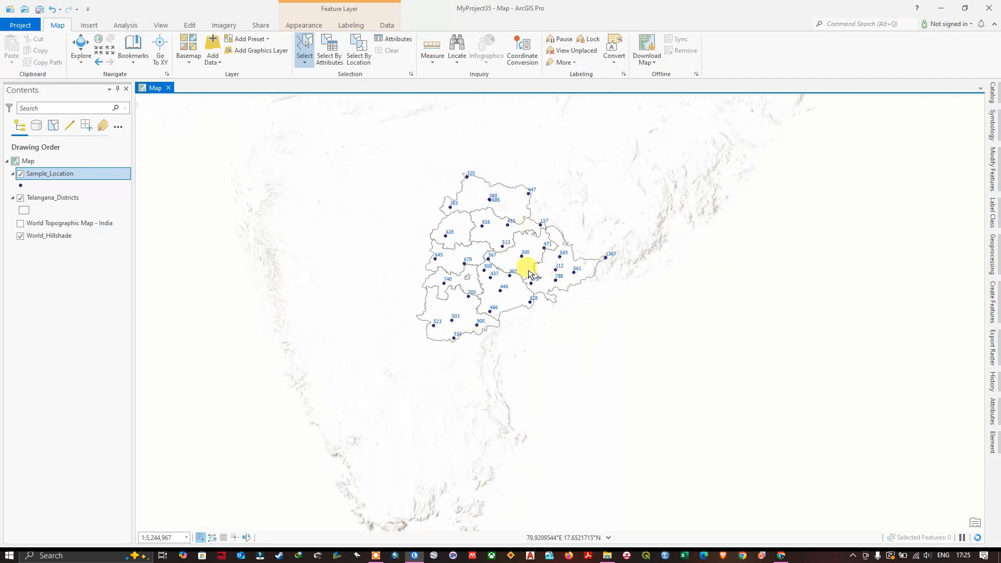
{"action": "left_click", "coordinate": [332, 58]}
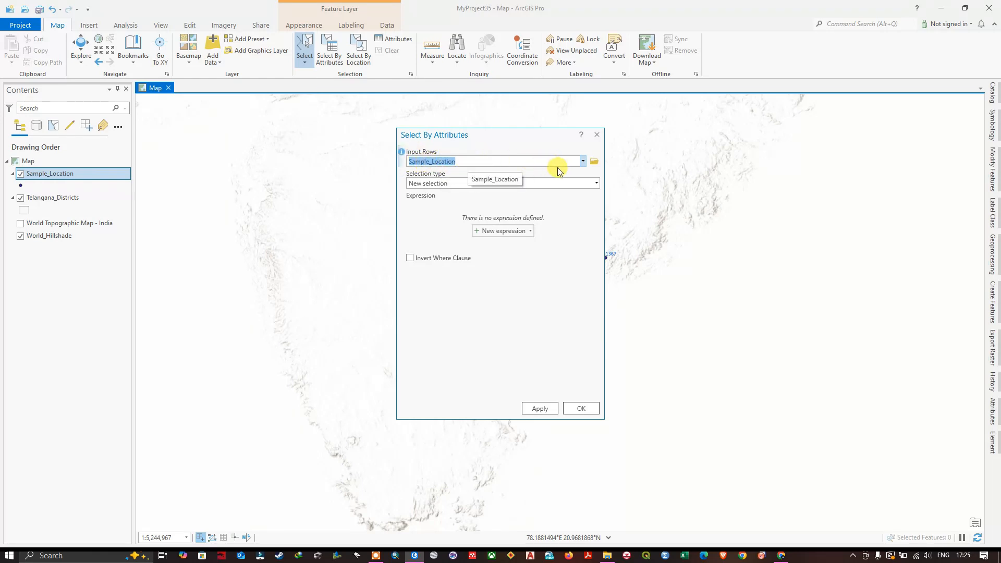
{"action": "left_click", "coordinate": [582, 162]}
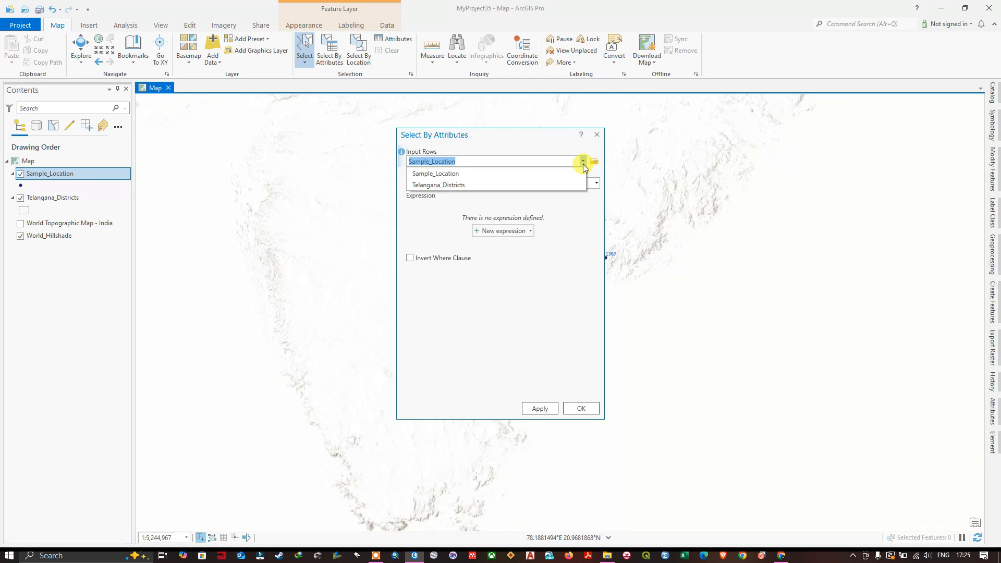
{"action": "left_click", "coordinate": [490, 174]}
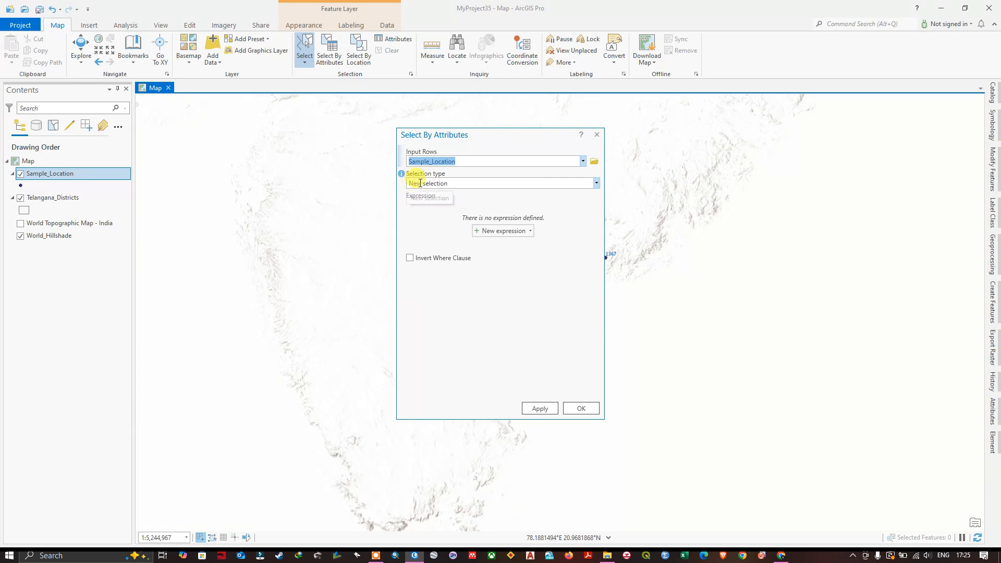
{"action": "left_click", "coordinate": [596, 184]}
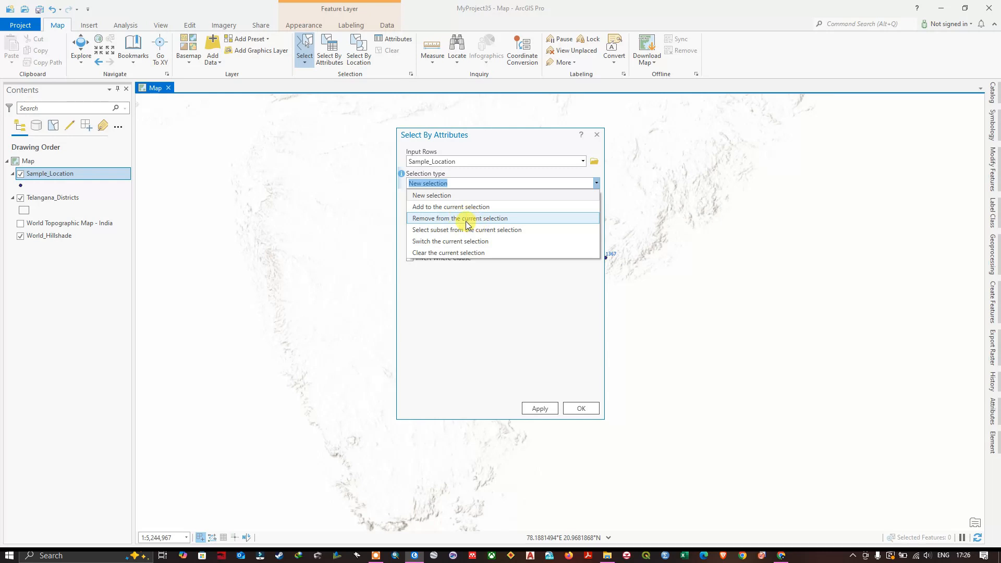
{"action": "left_click", "coordinate": [488, 134]}
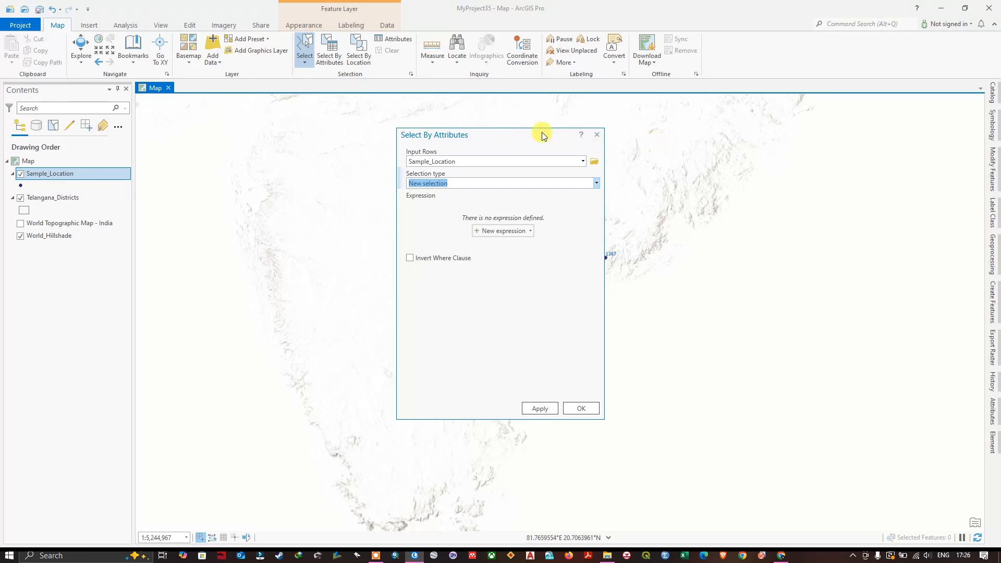
{"action": "left_click_drag", "start_coordinate": [523, 136], "coordinate": [765, 149]}
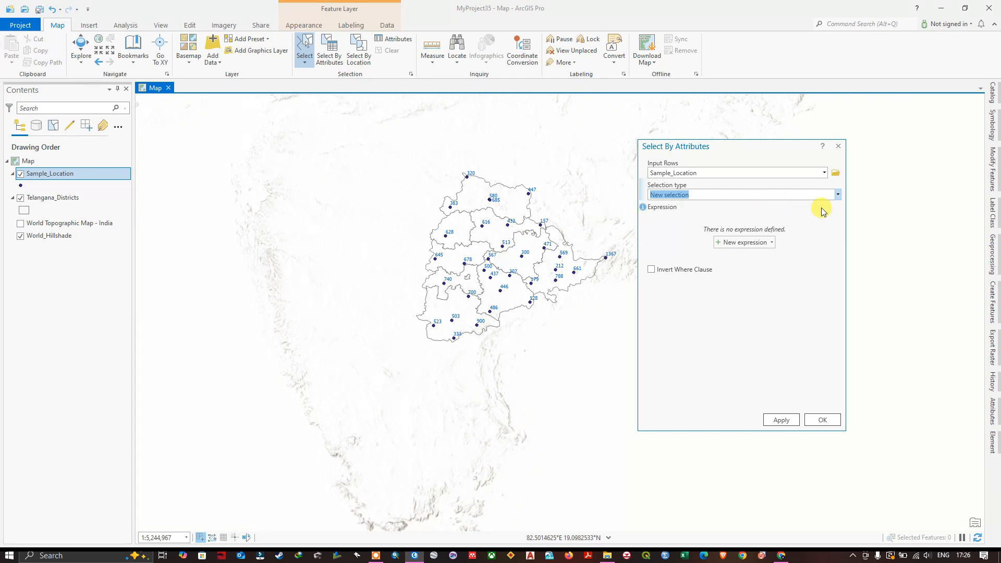
Start a new expression with the selection type kept at New selection, and open the Sample_Location attribute table to check its fields.
{"action": "left_click", "coordinate": [838, 196]}
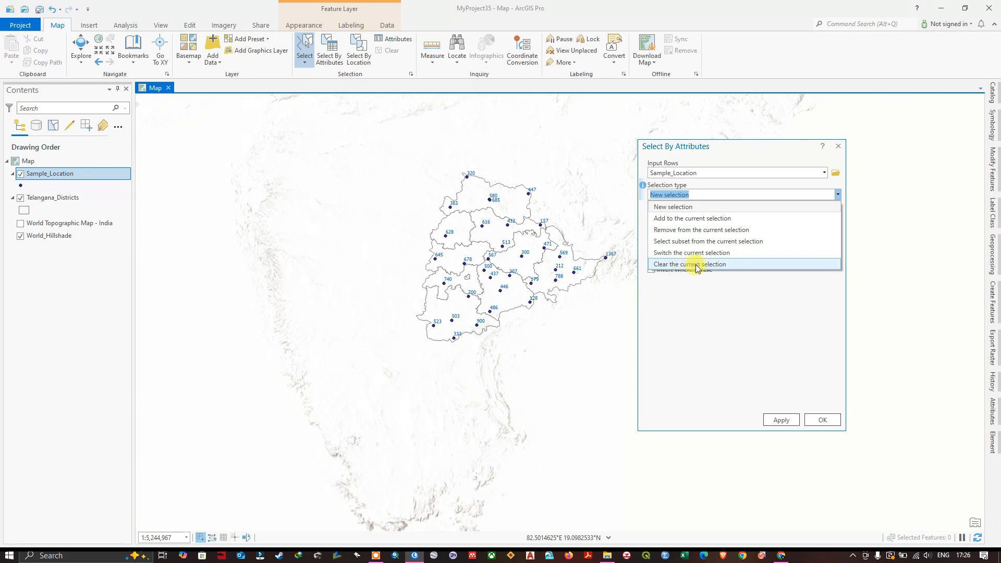
{"action": "left_click", "coordinate": [701, 297]}
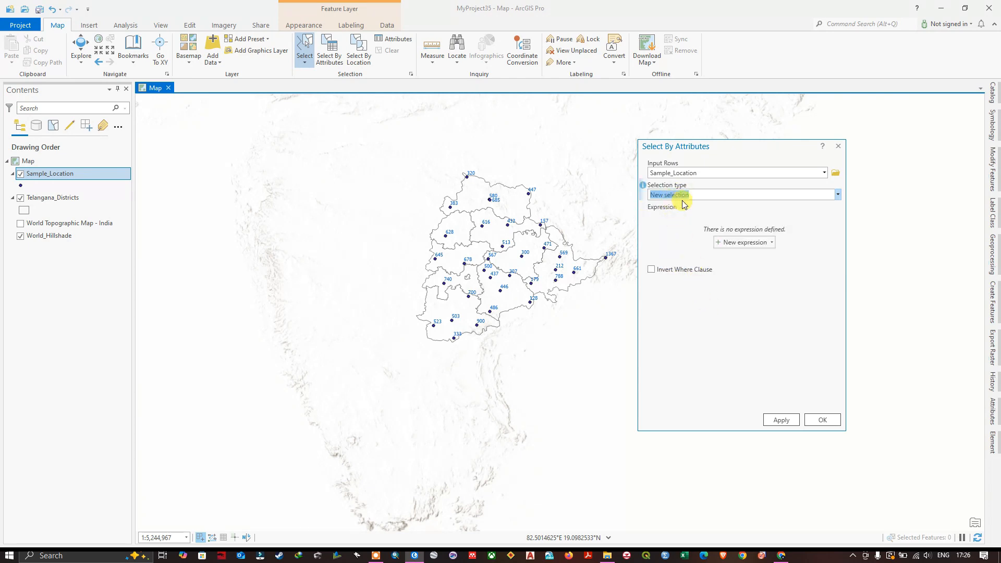
{"action": "left_click", "coordinate": [739, 243]}
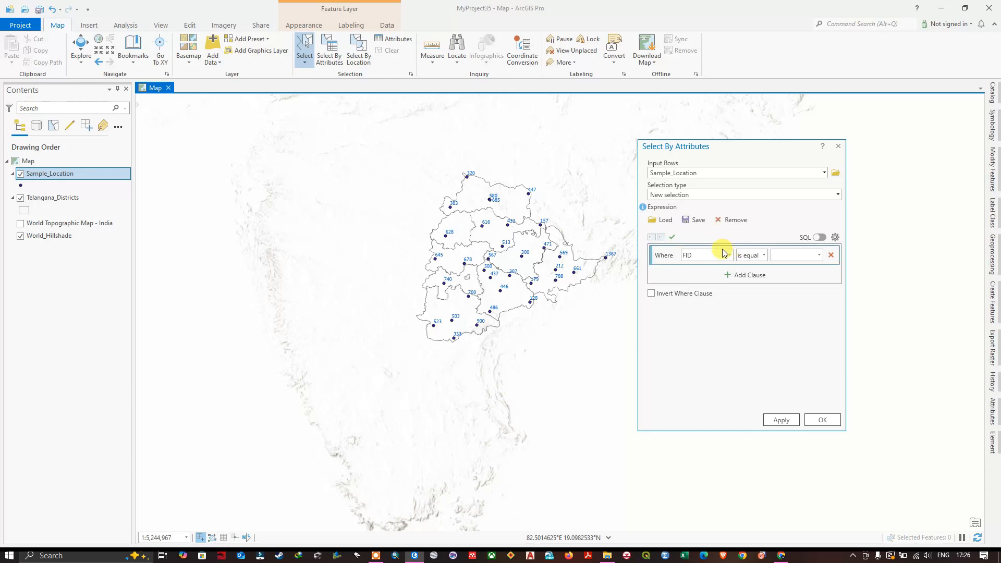
{"action": "left_click", "coordinate": [728, 255]}
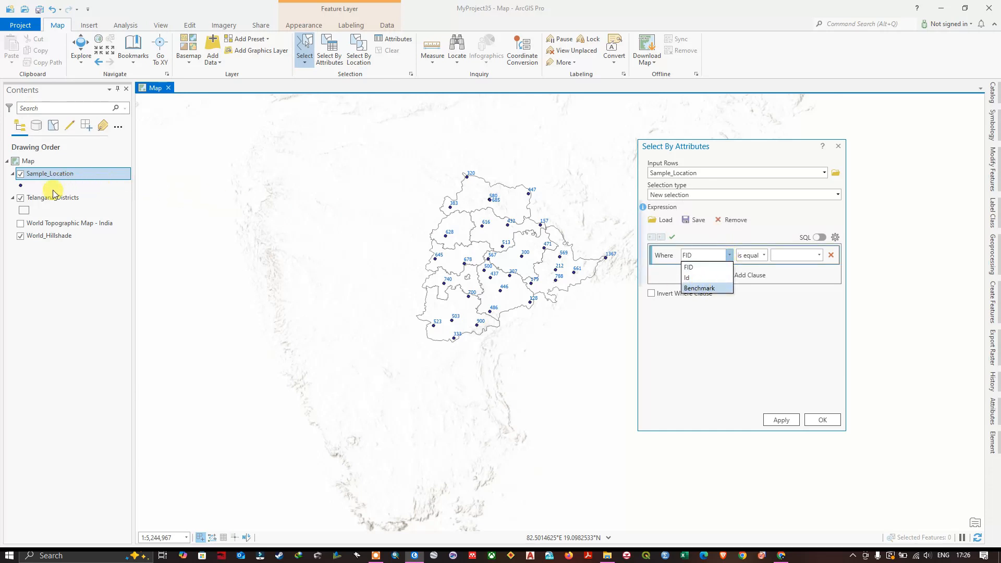
{"action": "right_click", "coordinate": [76, 177]}
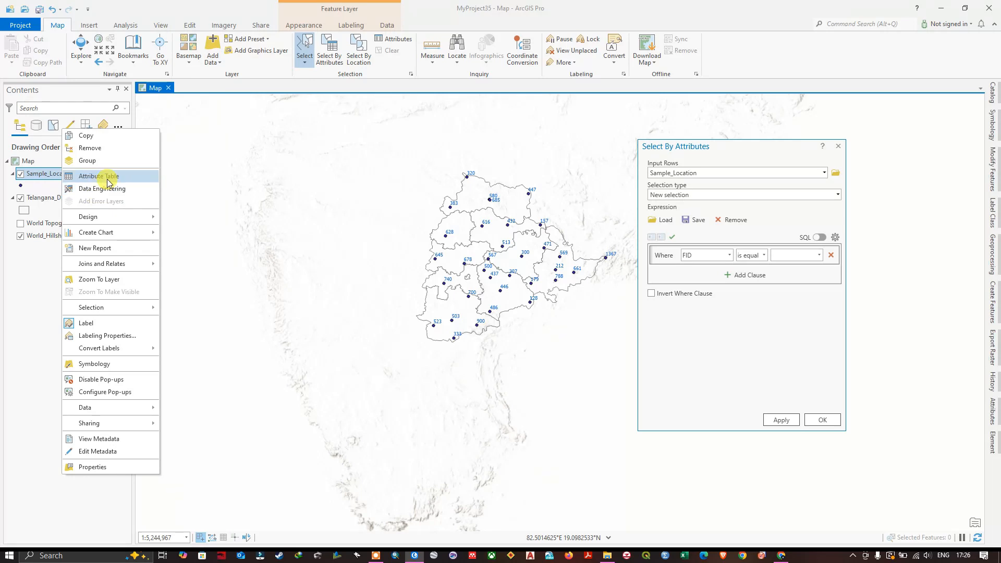
{"action": "left_click", "coordinate": [103, 176]}
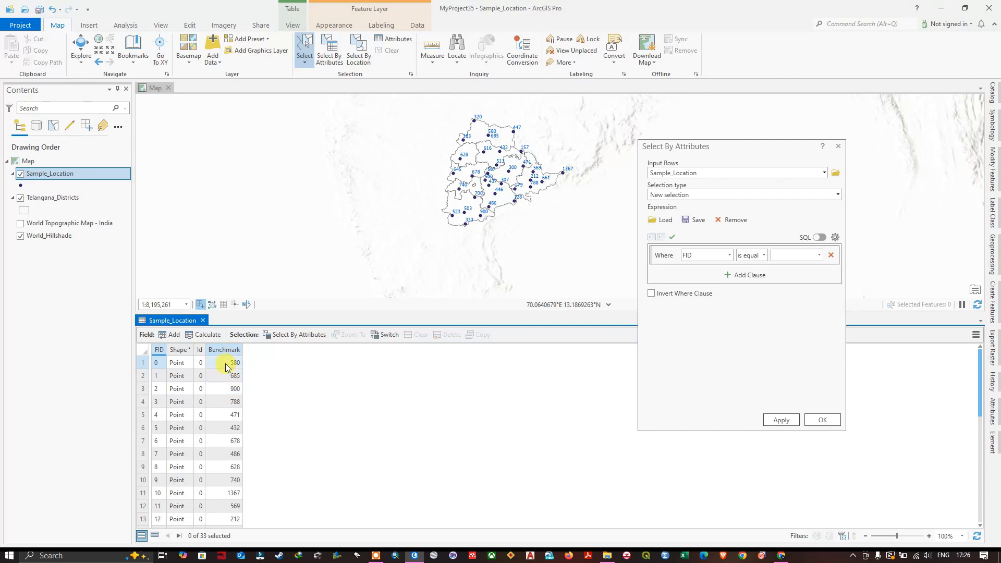
Select the Sample_Location points whose Benchmark is greater than 400 and review the selected rows in the attribute table.
{"action": "scroll", "coordinate": [227, 417], "scroll_direction": "down", "scroll_amount": 2}
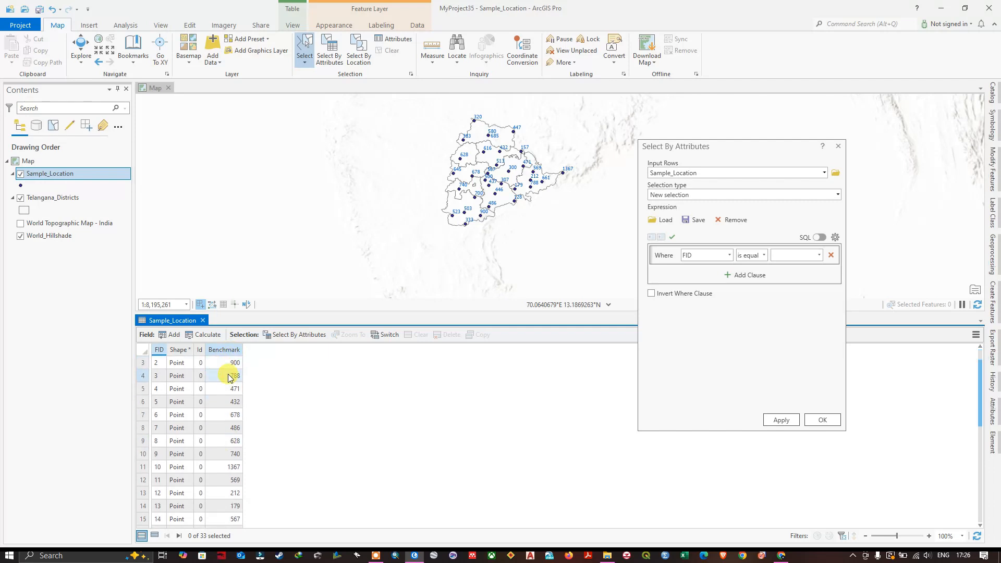
{"action": "scroll", "coordinate": [229, 378], "scroll_direction": "up", "scroll_amount": 2}
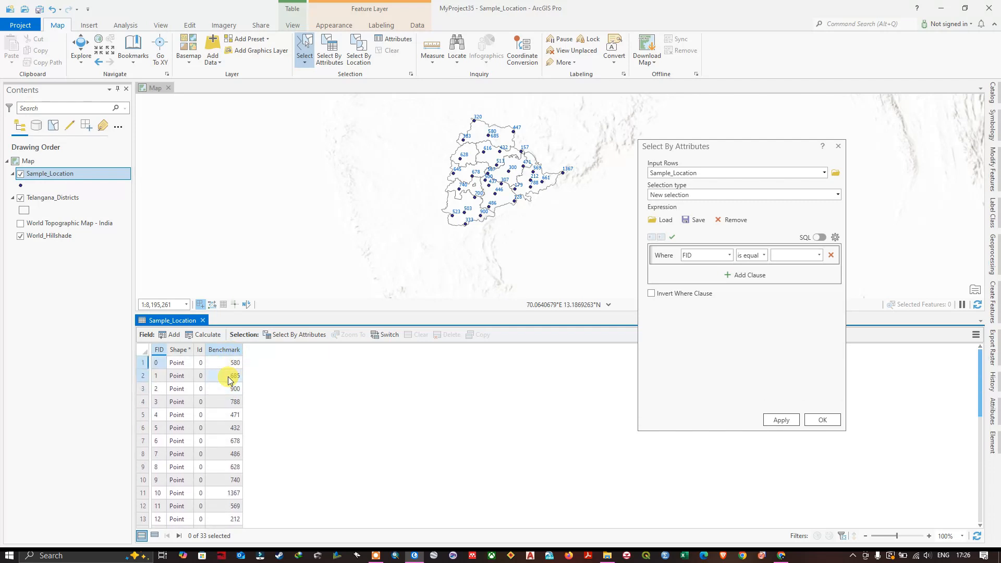
{"action": "left_click", "coordinate": [728, 256]}
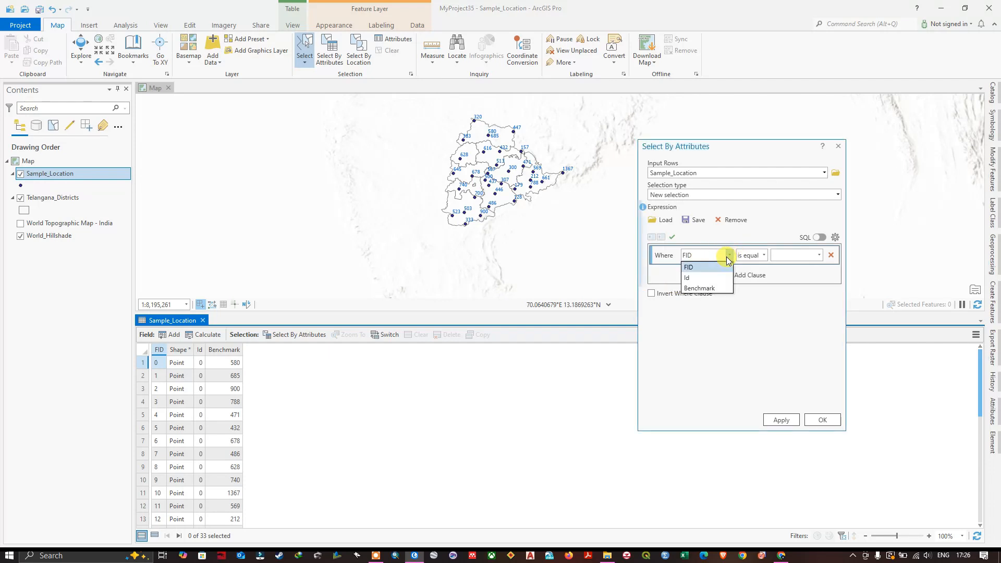
{"action": "left_click", "coordinate": [699, 288]}
{"action": "left_click", "coordinate": [765, 255]}
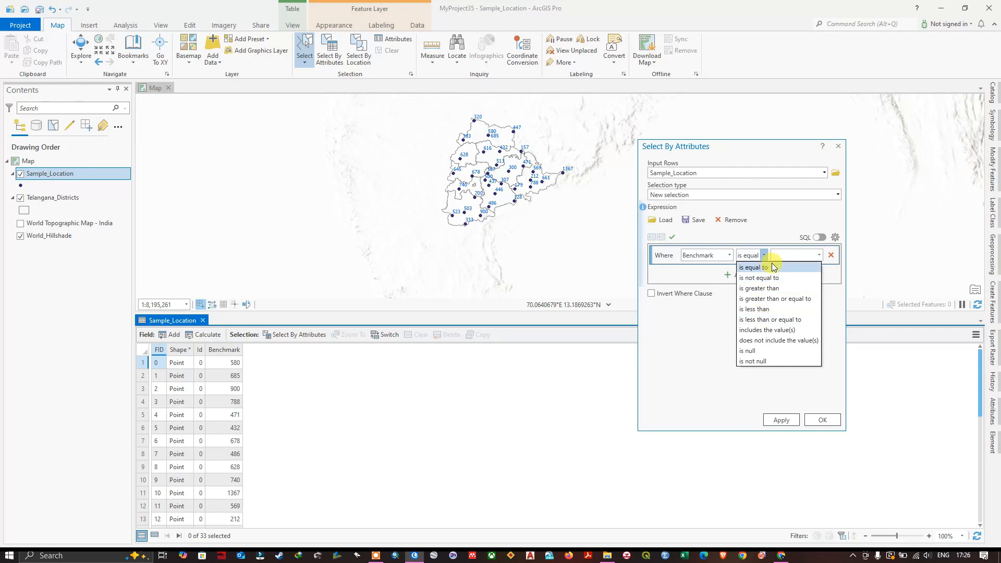
{"action": "left_click", "coordinate": [763, 288]}
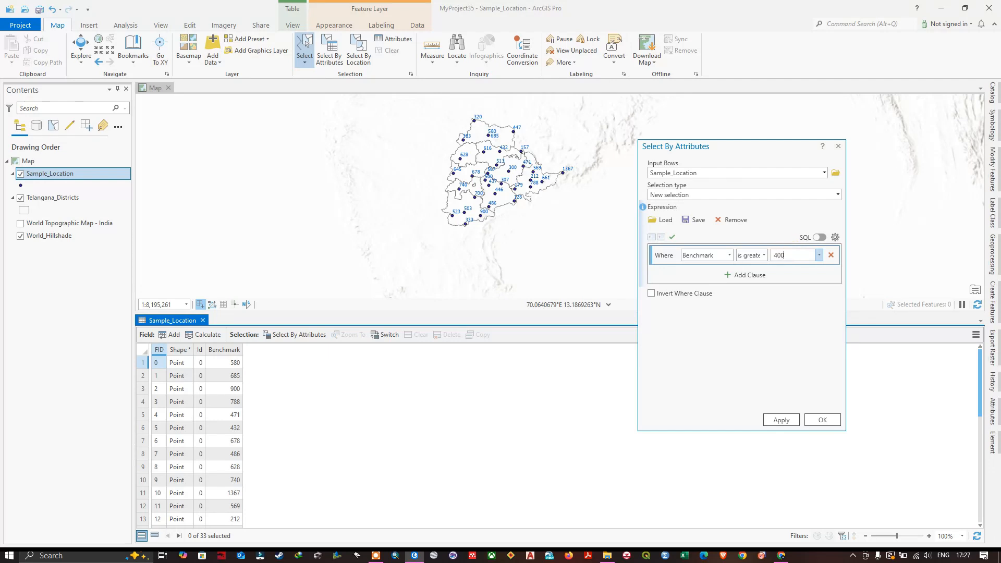
{"action": "left_click", "coordinate": [787, 422]}
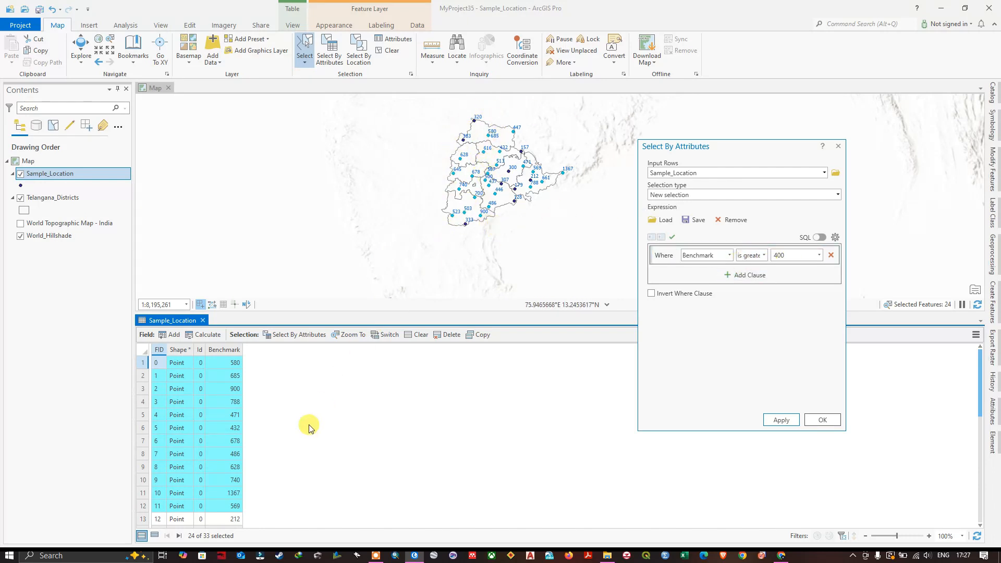
{"action": "scroll", "coordinate": [217, 412], "scroll_direction": "down", "scroll_amount": 3}
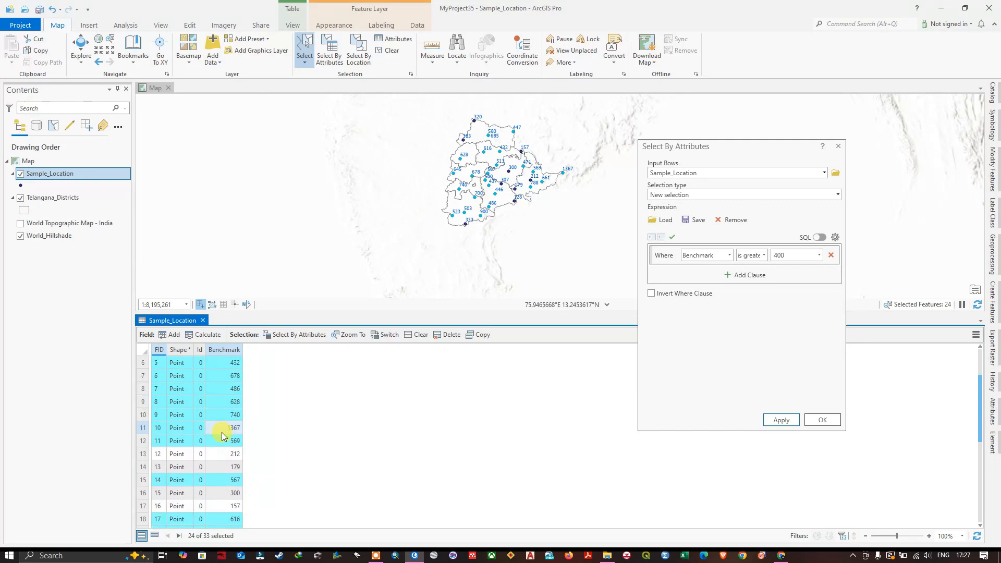
{"action": "scroll", "coordinate": [235, 469], "scroll_direction": "down", "scroll_amount": 3}
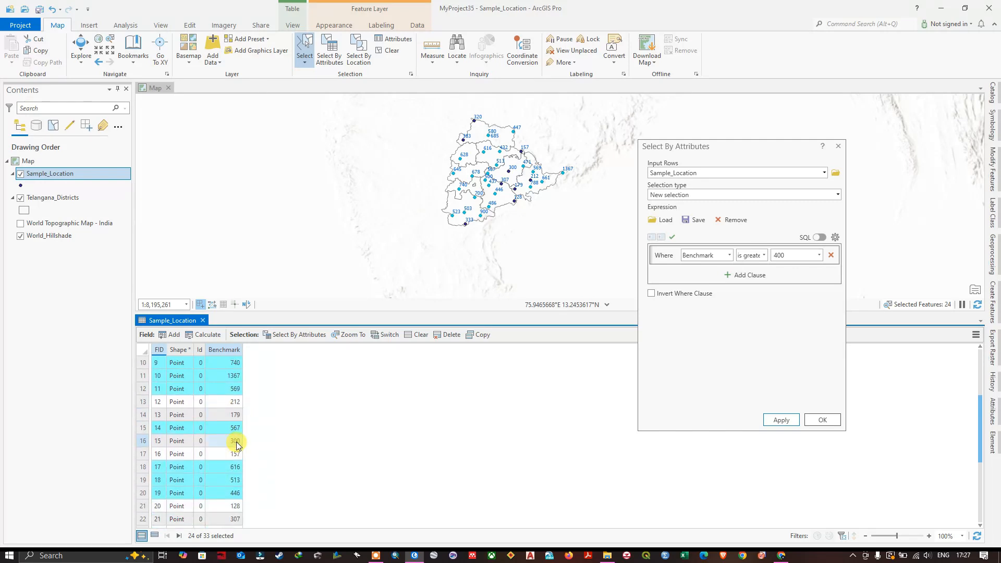
{"action": "scroll", "coordinate": [238, 442], "scroll_direction": "up", "scroll_amount": 4}
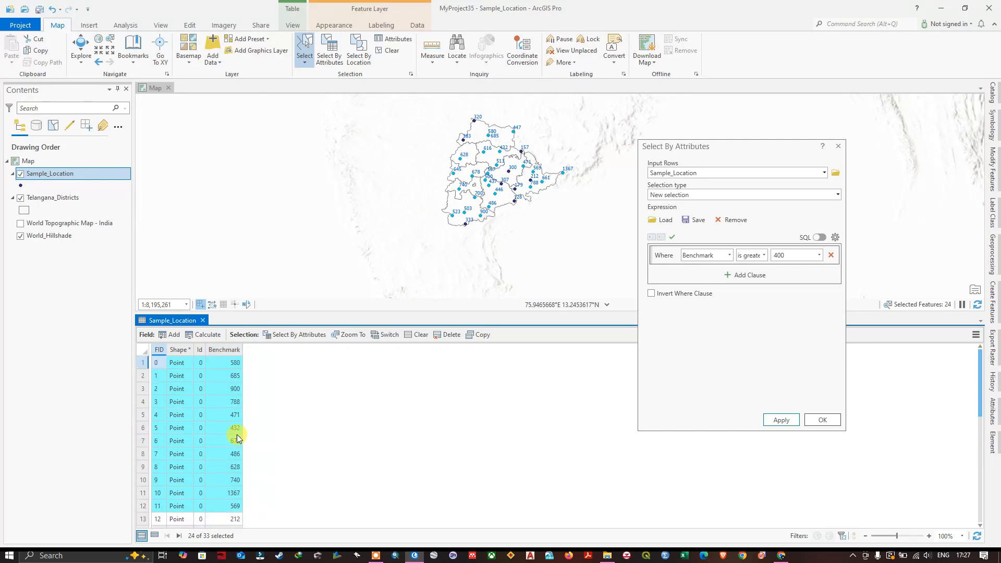
Apply a new selection with the clause Benchmark is null and check the rows of the Sample_Location table.
{"action": "left_click", "coordinate": [763, 255]}
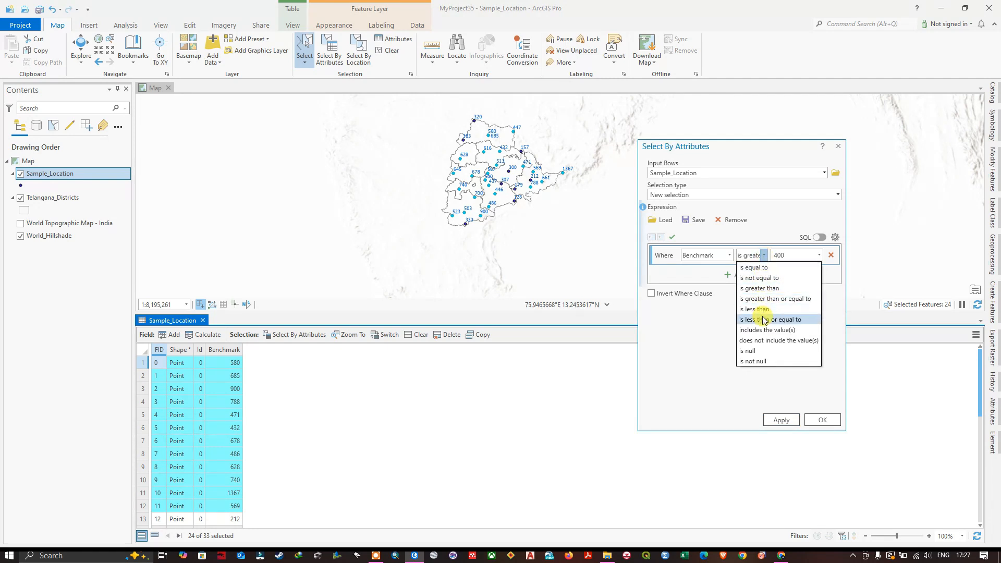
{"action": "left_click", "coordinate": [756, 351]}
{"action": "left_click", "coordinate": [784, 419]}
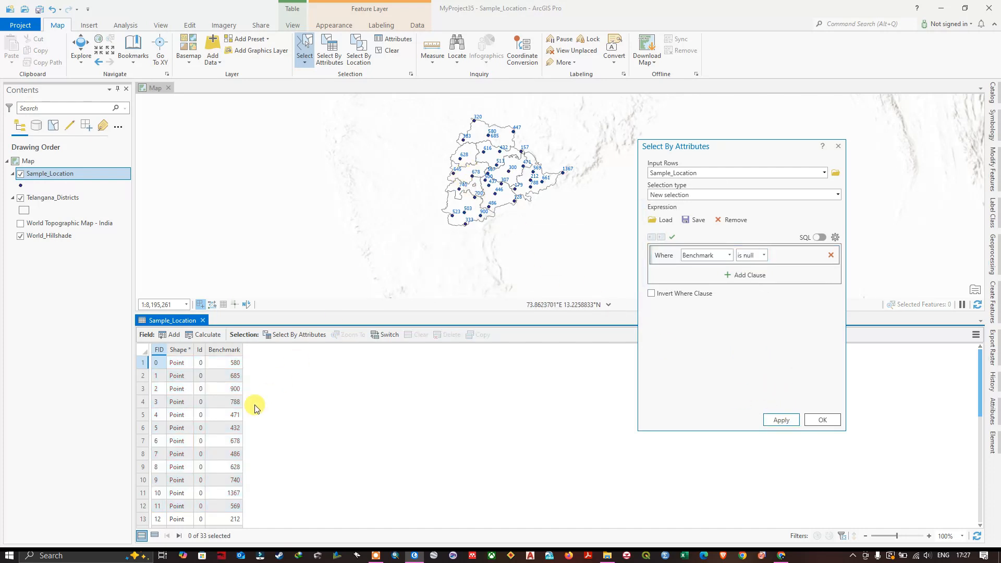
{"action": "scroll", "coordinate": [233, 397], "scroll_direction": "down", "scroll_amount": 4}
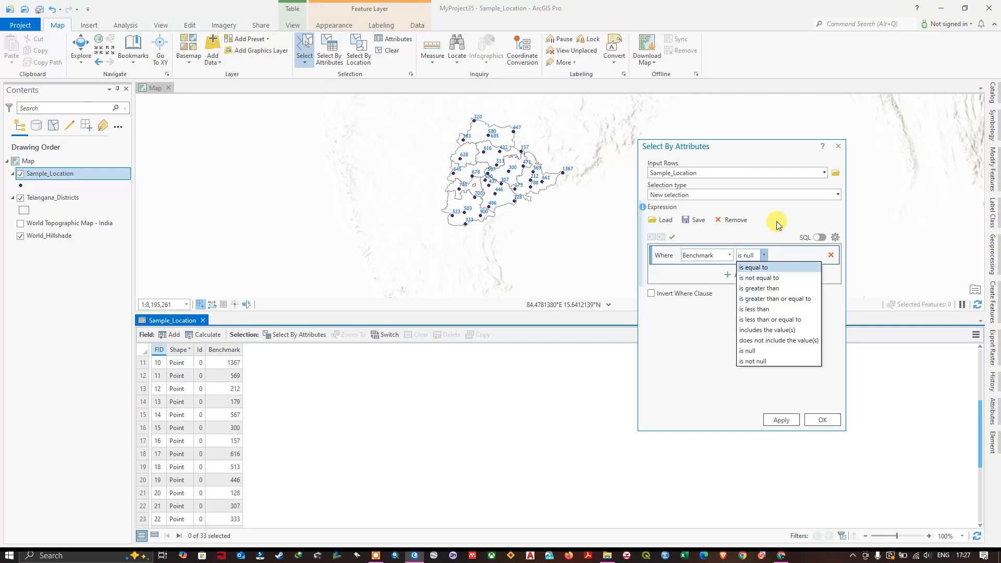
{"action": "left_click", "coordinate": [693, 316]}
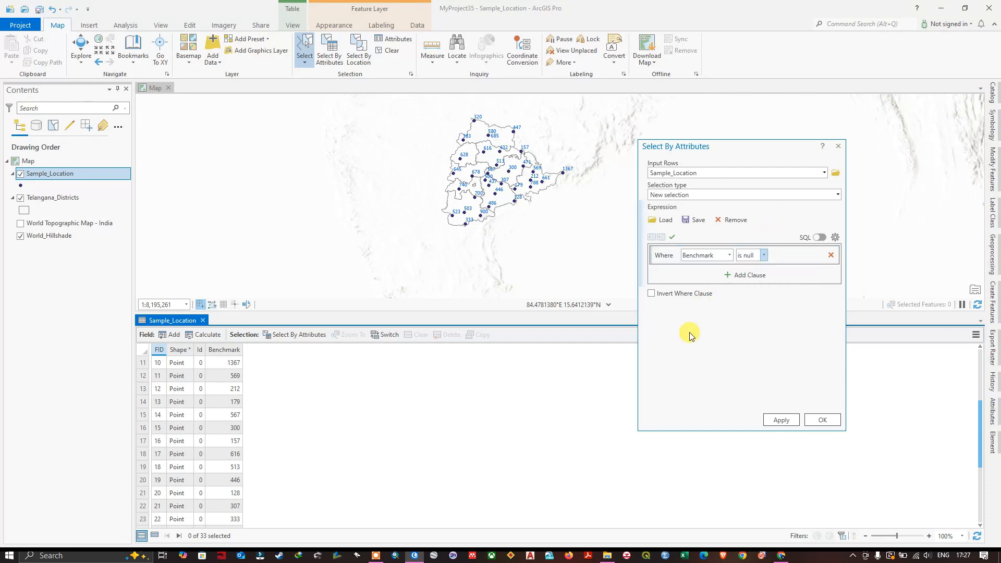
Set the selection type to Add to the current selection and activate the rectangle selection tool for the map.
{"action": "left_click", "coordinate": [836, 195]}
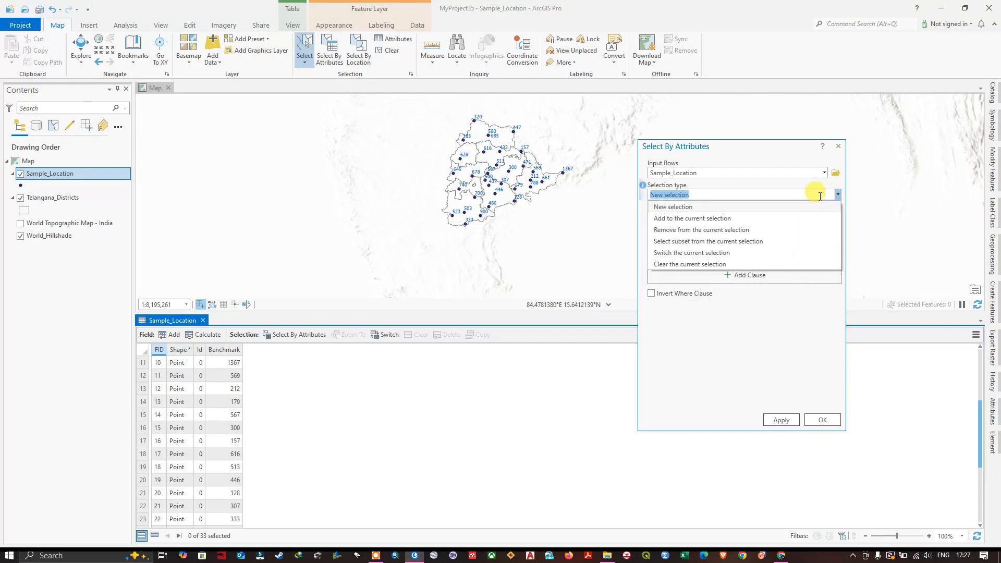
{"action": "left_click", "coordinate": [694, 219]}
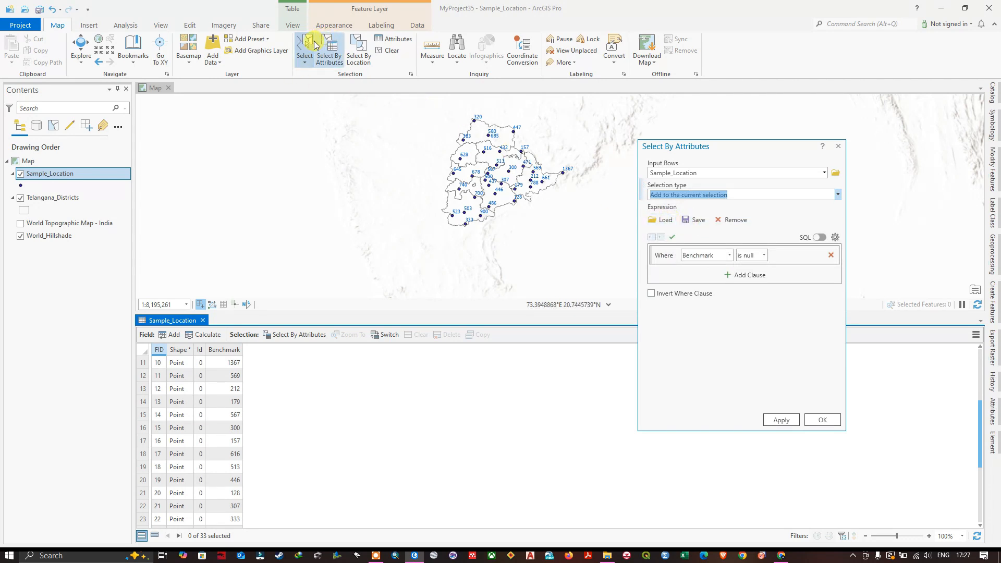
{"action": "left_click", "coordinate": [304, 62]}
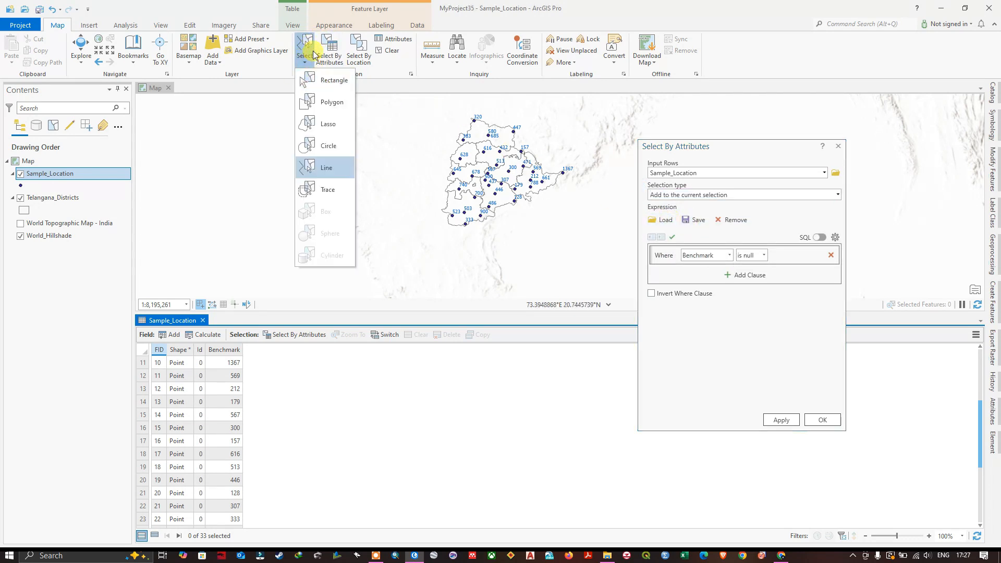
{"action": "left_click", "coordinate": [326, 81]}
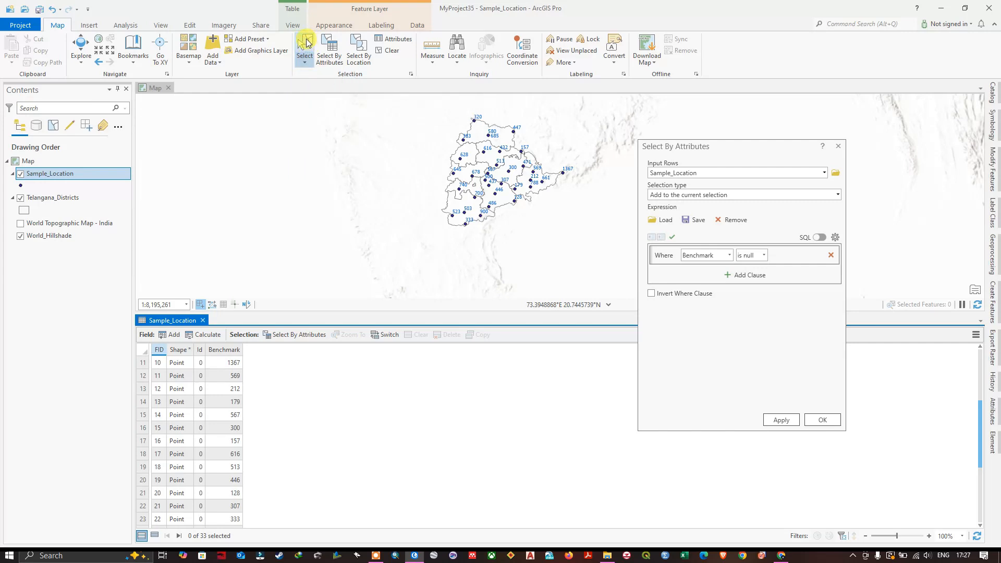
Select sample point 616 on the map and add points 432, 628, 383, 580 and 685 to the selection.
{"action": "scroll", "coordinate": [482, 151], "scroll_direction": "up", "scroll_amount": 4}
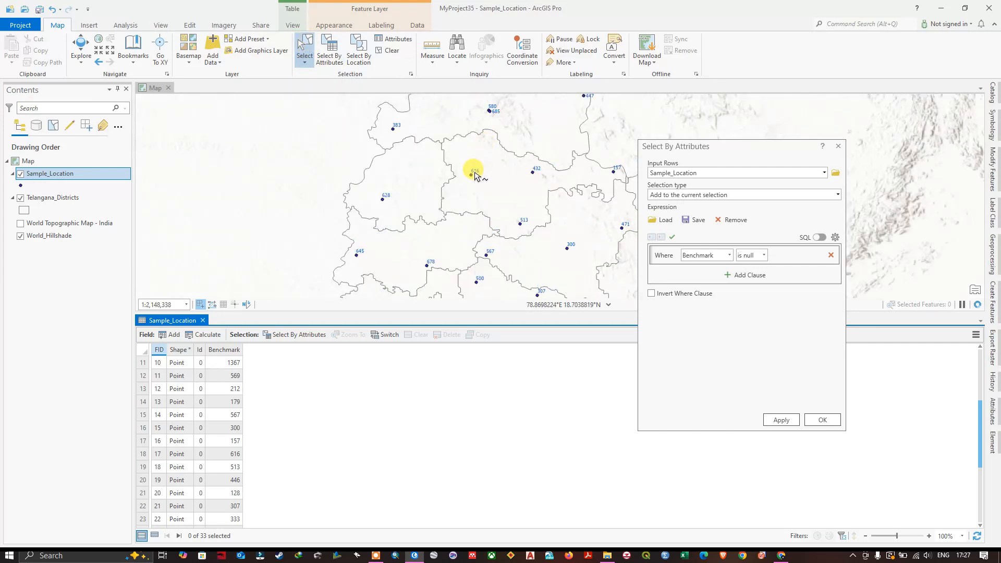
{"action": "left_click", "coordinate": [472, 176]}
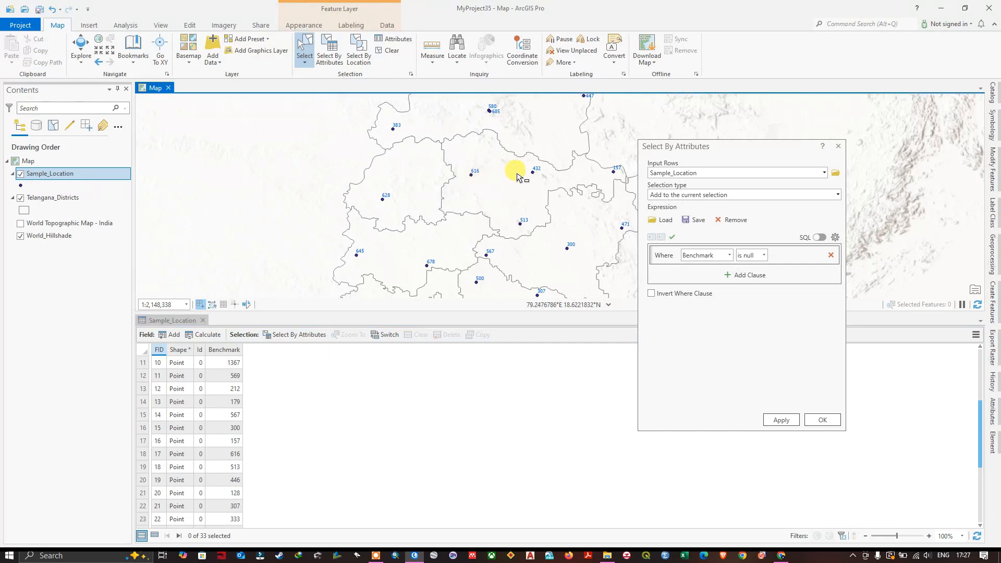
{"action": "left_click", "coordinate": [472, 177]}
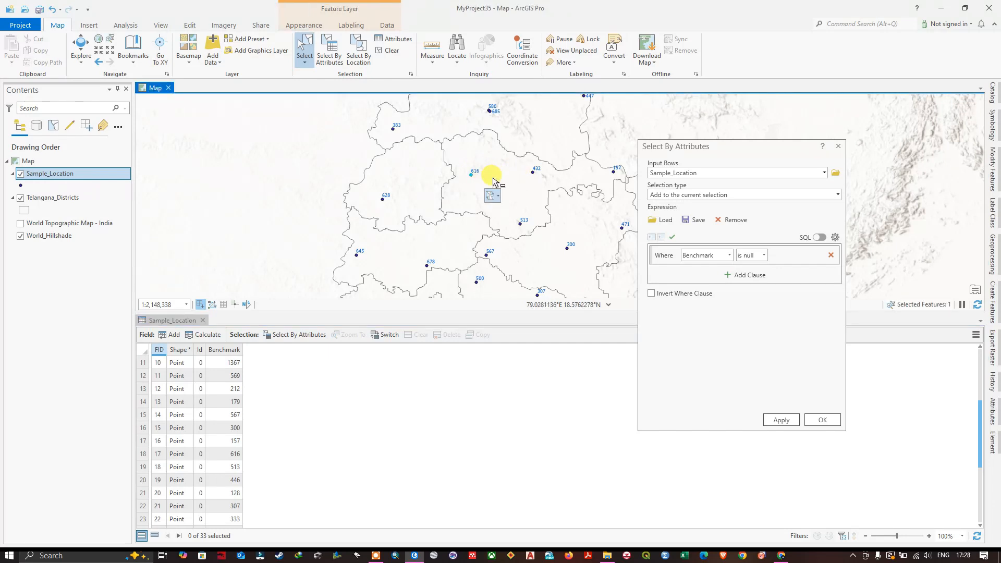
{"action": "left_click", "coordinate": [532, 173], "text": "shift"}
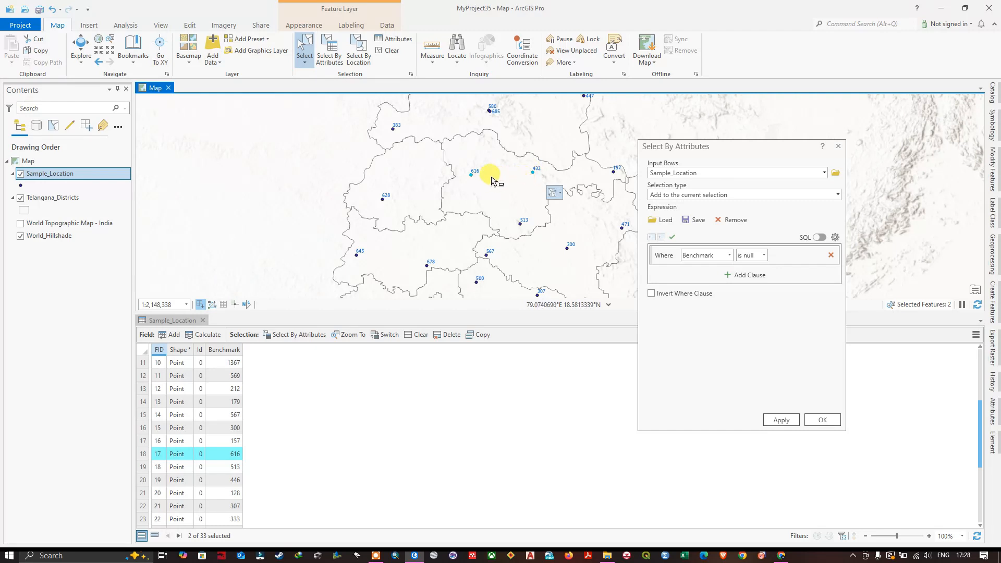
{"action": "left_click", "coordinate": [385, 202], "text": "shift"}
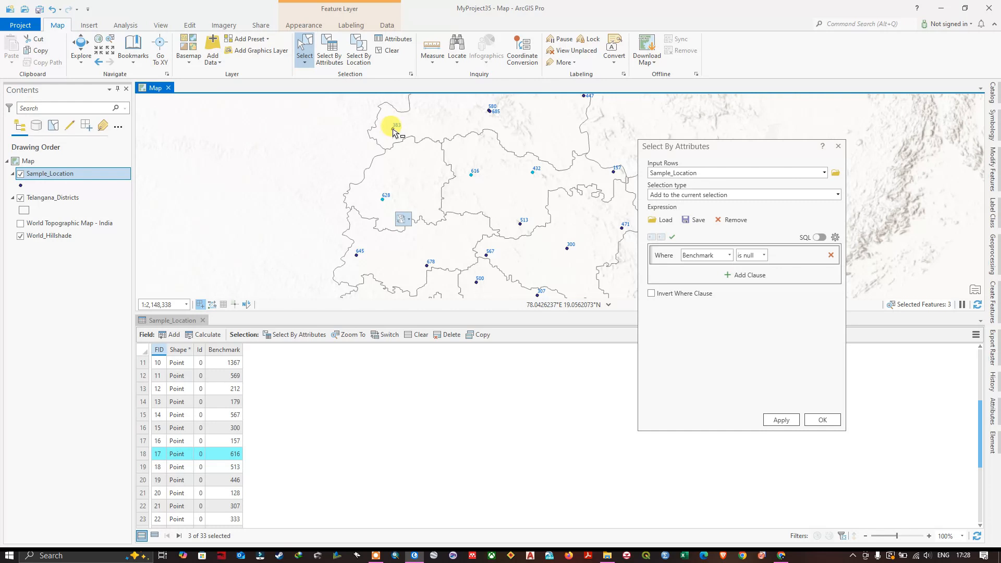
{"action": "left_click", "coordinate": [394, 130], "text": "shift"}
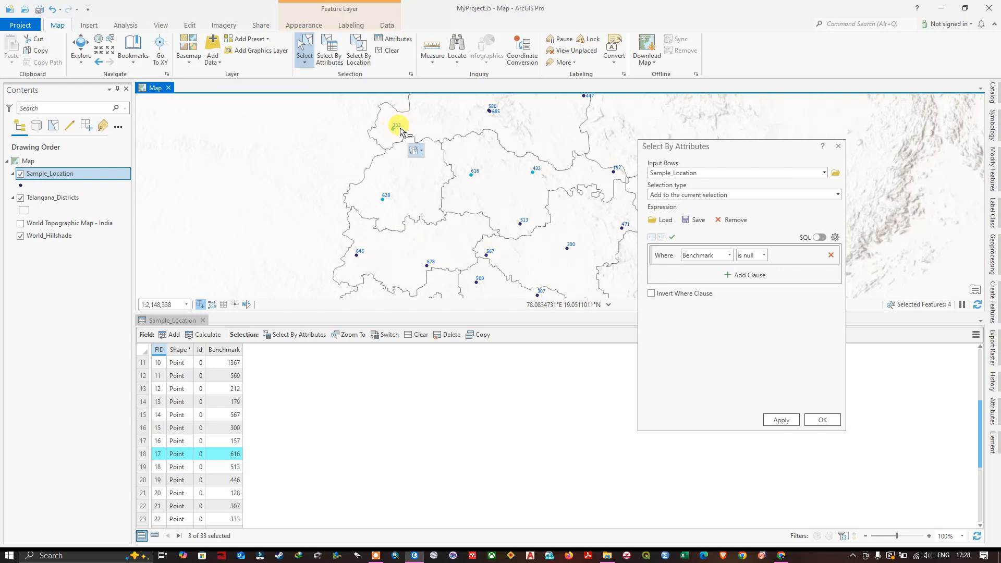
{"action": "left_click", "coordinate": [489, 113], "text": "shift"}
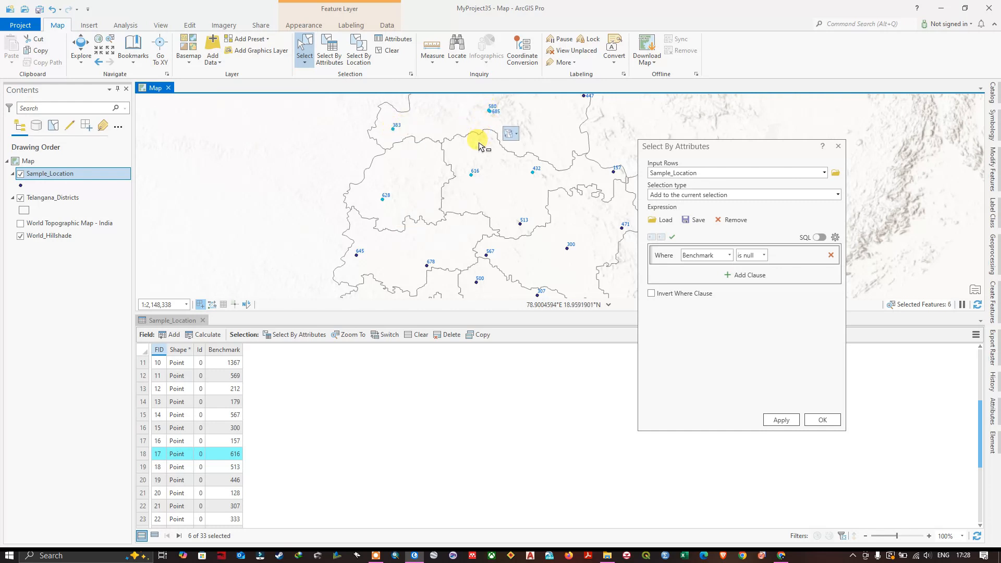
Add sample points 645 and 678 and the northernmost district to the map selection.
{"action": "scroll", "coordinate": [504, 174], "scroll_direction": "down", "scroll_amount": 3}
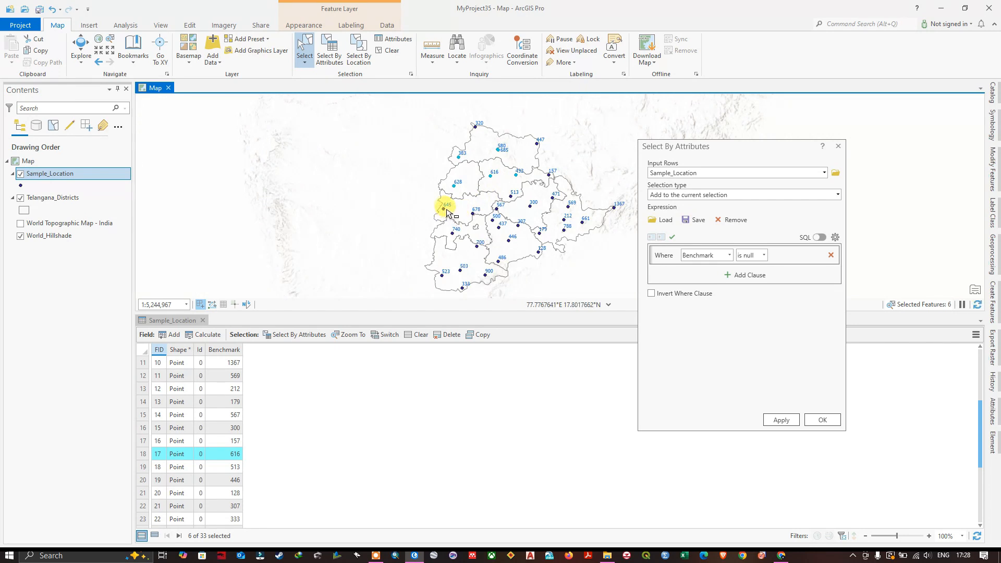
{"action": "left_click", "coordinate": [473, 214], "text": "shift"}
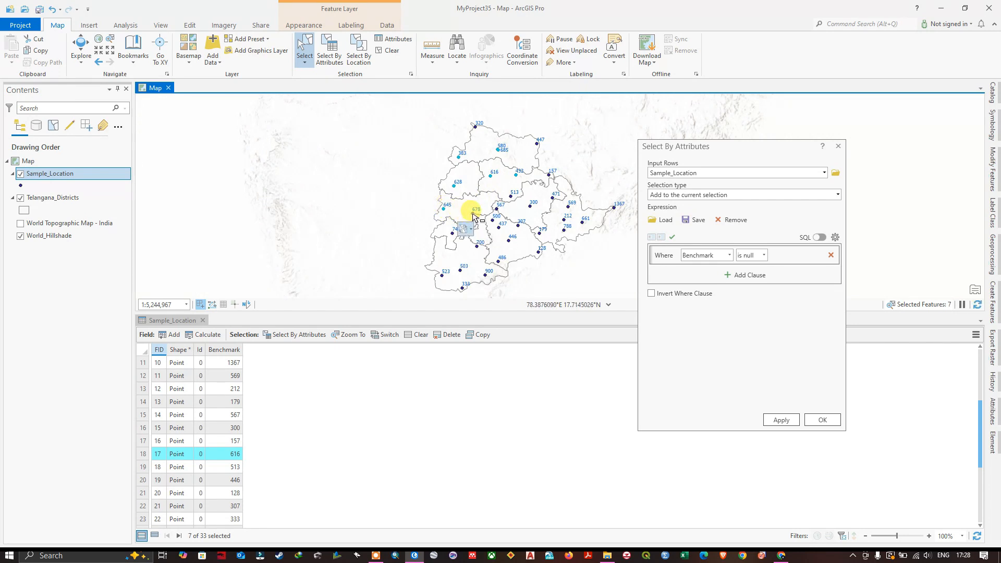
{"action": "left_click", "coordinate": [472, 215], "text": "shift"}
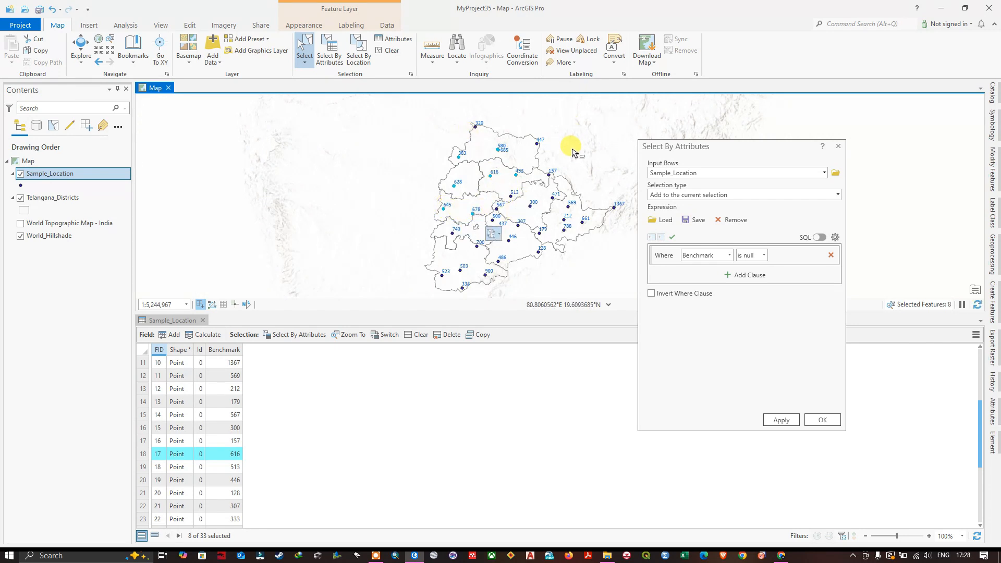
{"action": "left_click", "coordinate": [531, 151], "text": "shift"}
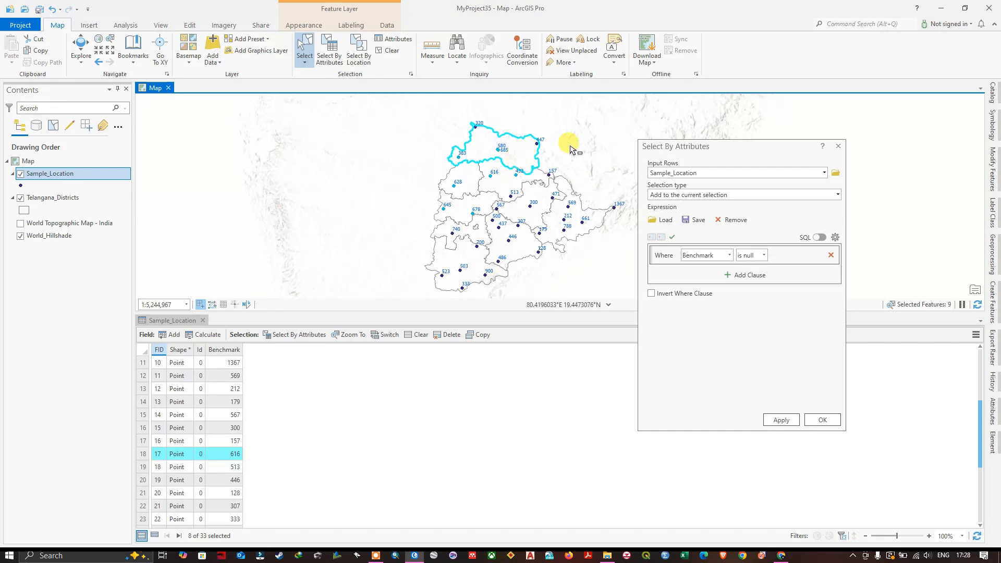
{"action": "scroll", "coordinate": [533, 169], "scroll_direction": "up", "scroll_amount": 2}
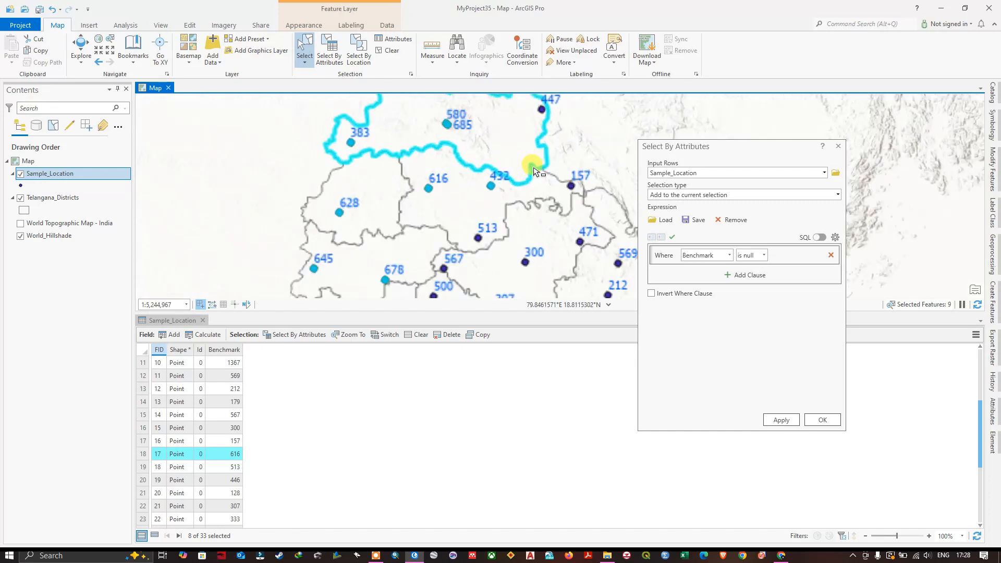
{"action": "scroll", "coordinate": [532, 170], "scroll_direction": "down", "scroll_amount": 2}
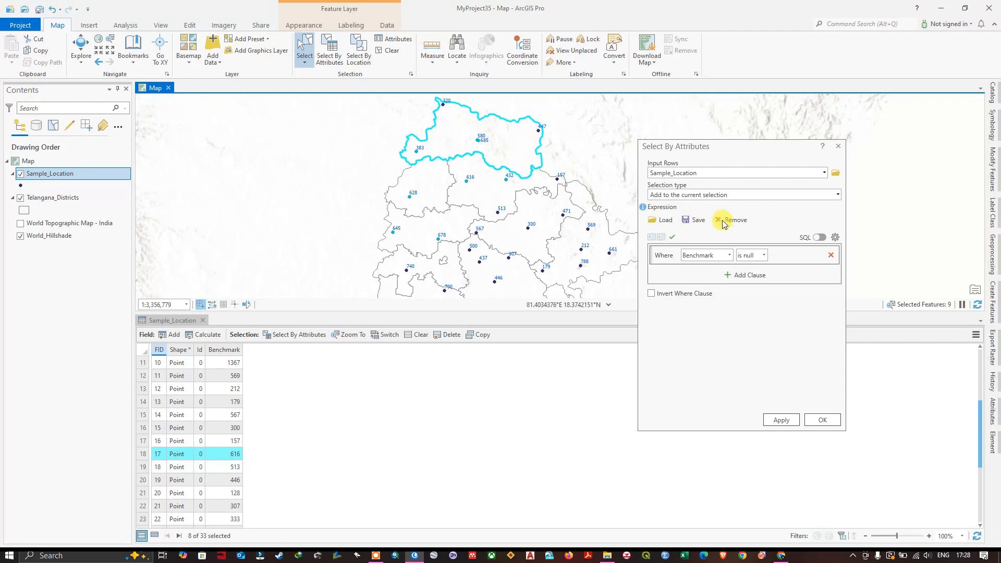
{"action": "left_click", "coordinate": [728, 256]}
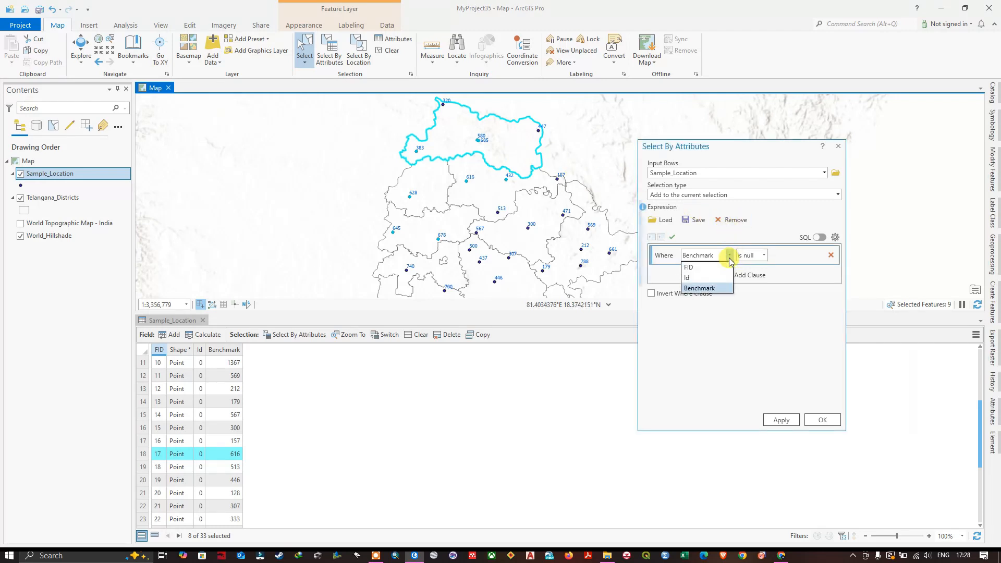
{"action": "left_click", "coordinate": [729, 256]}
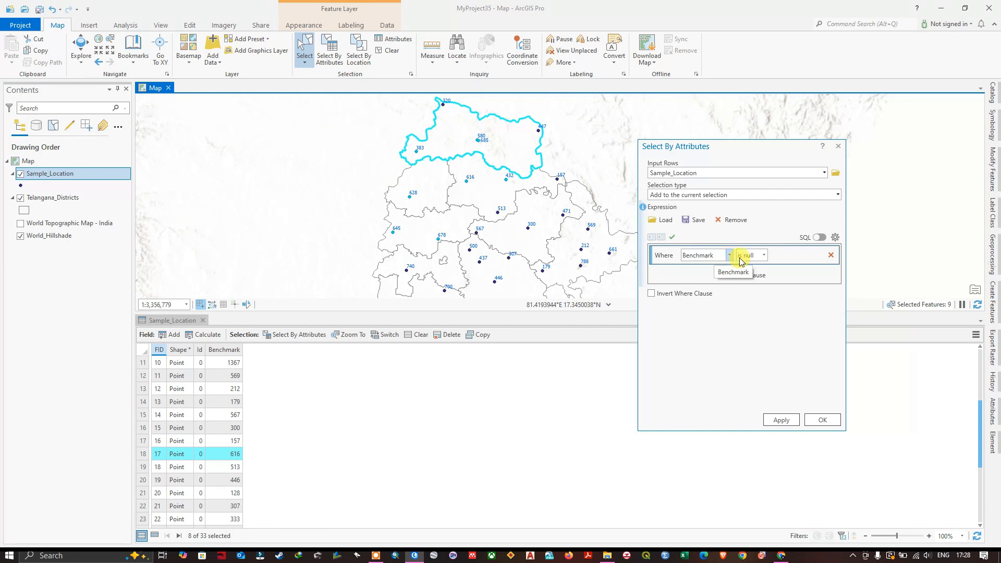
{"action": "left_click", "coordinate": [764, 257]}
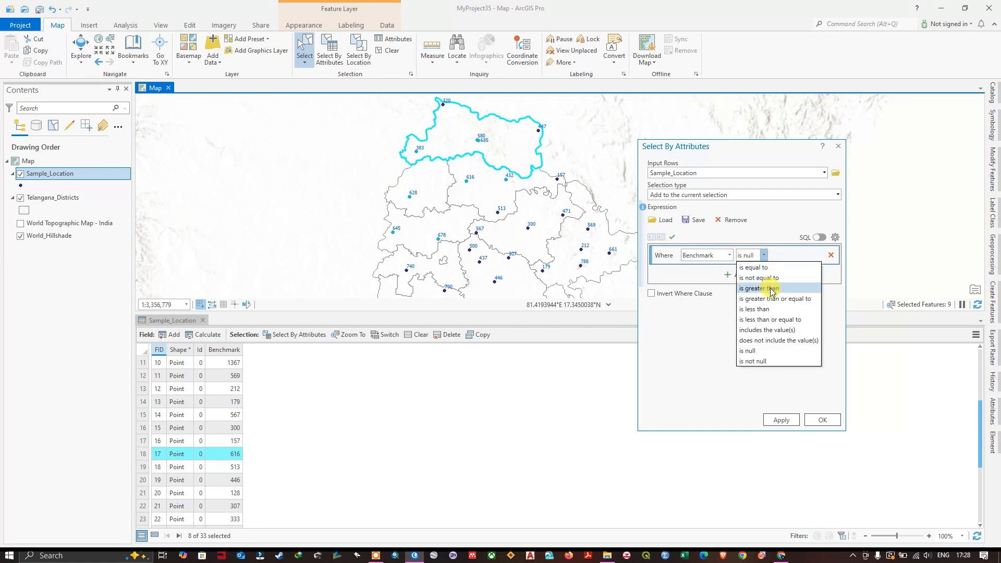
{"action": "left_click", "coordinate": [770, 289]}
{"action": "left_click", "coordinate": [789, 255]}
{"action": "type", "text": "400"}
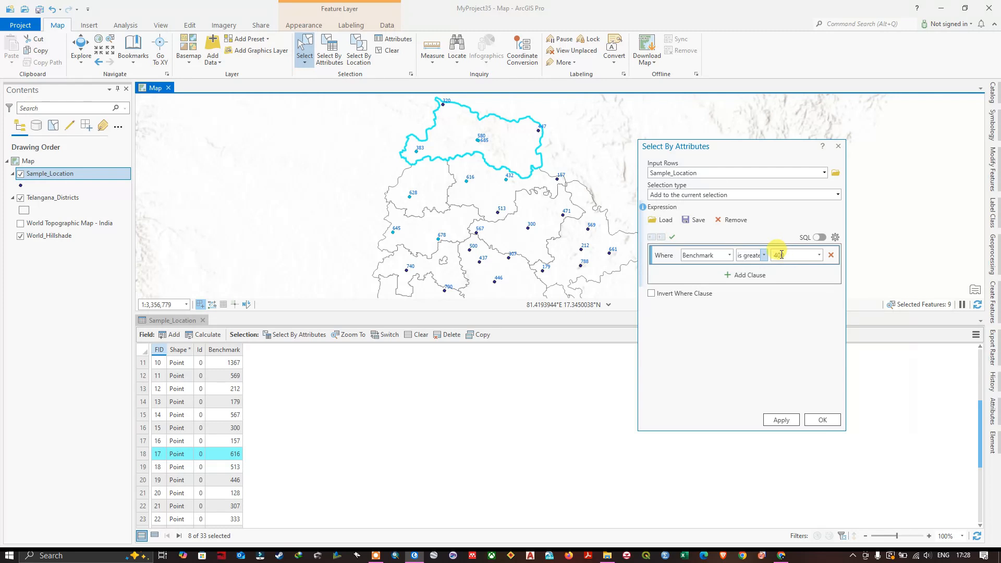
Add the sample points whose Benchmark is less than 200 to the current selection and check them on the map.
{"action": "left_click", "coordinate": [765, 256]}
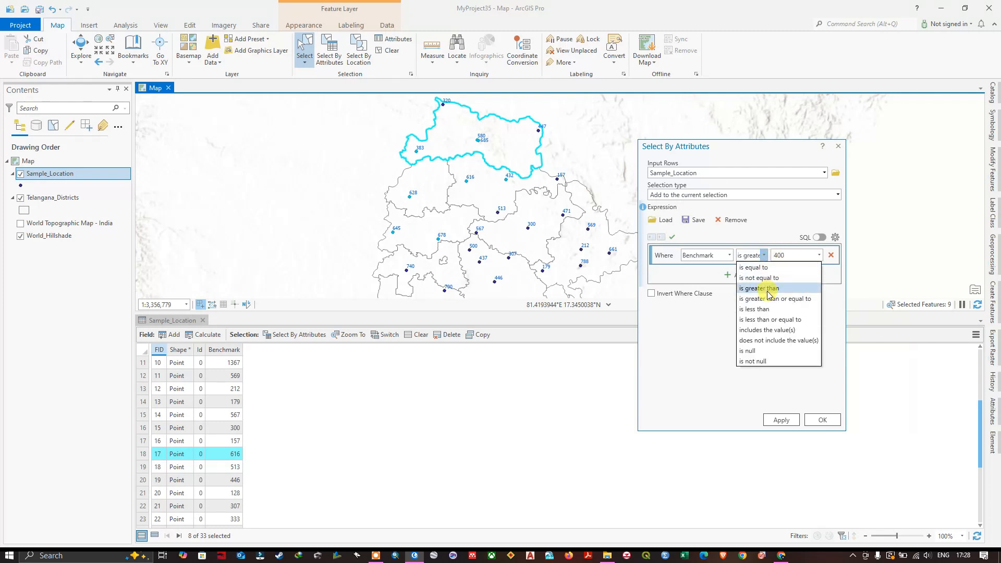
{"action": "left_click", "coordinate": [765, 309]}
{"action": "double_click", "coordinate": [790, 255]}
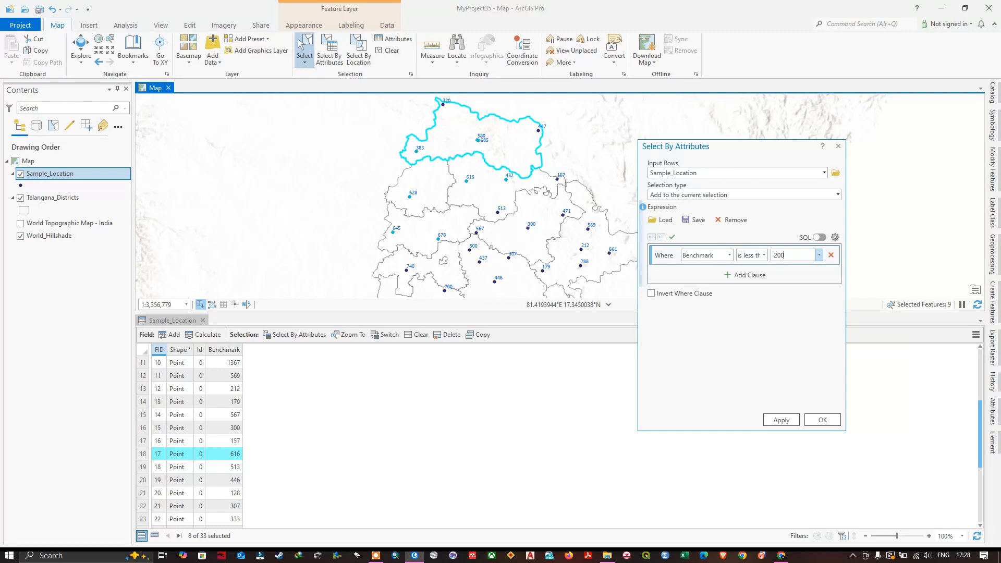
{"action": "left_click", "coordinate": [782, 421]}
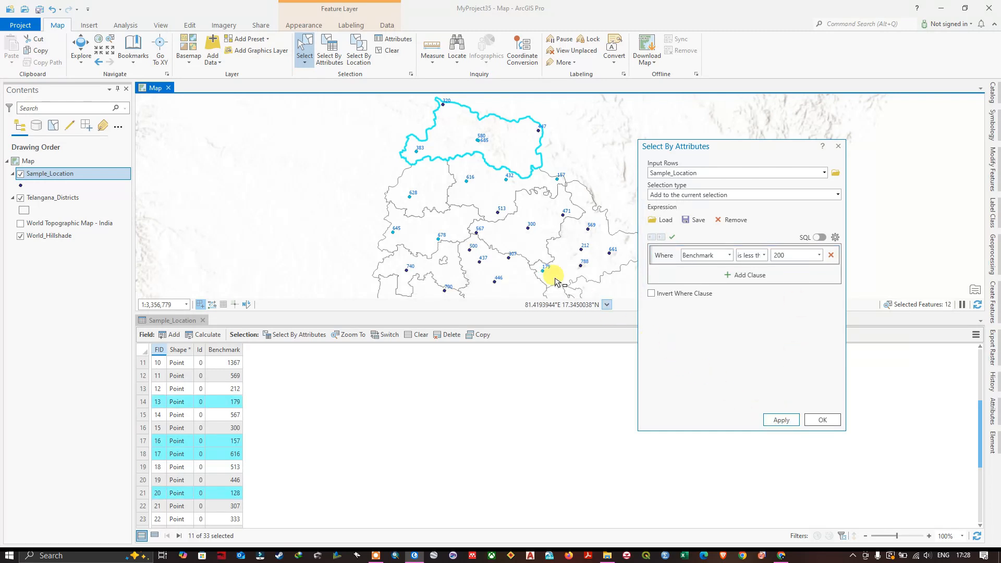
{"action": "scroll", "coordinate": [532, 225], "scroll_direction": "down", "scroll_amount": 2}
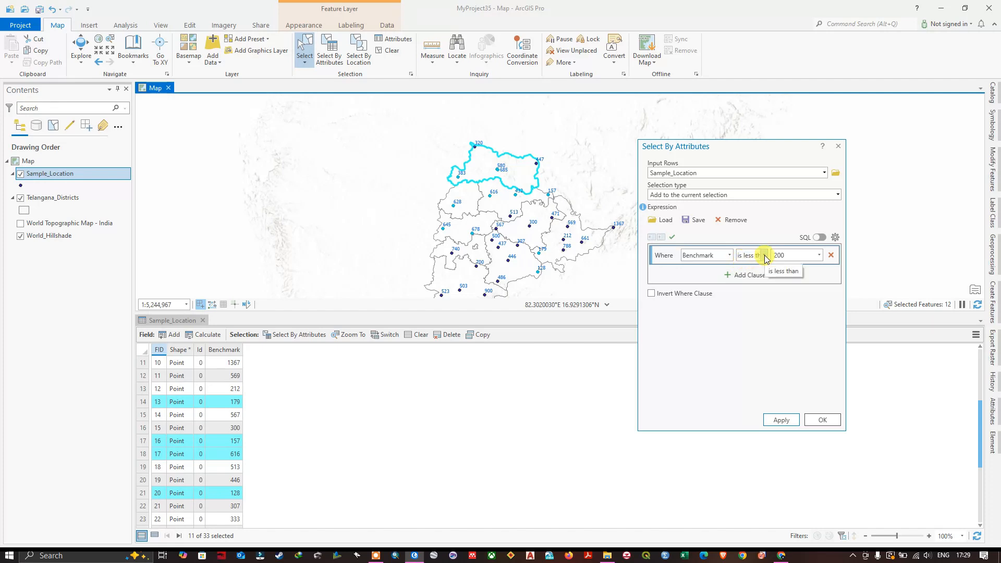
{"action": "scroll", "coordinate": [537, 285], "scroll_direction": "up", "scroll_amount": 4}
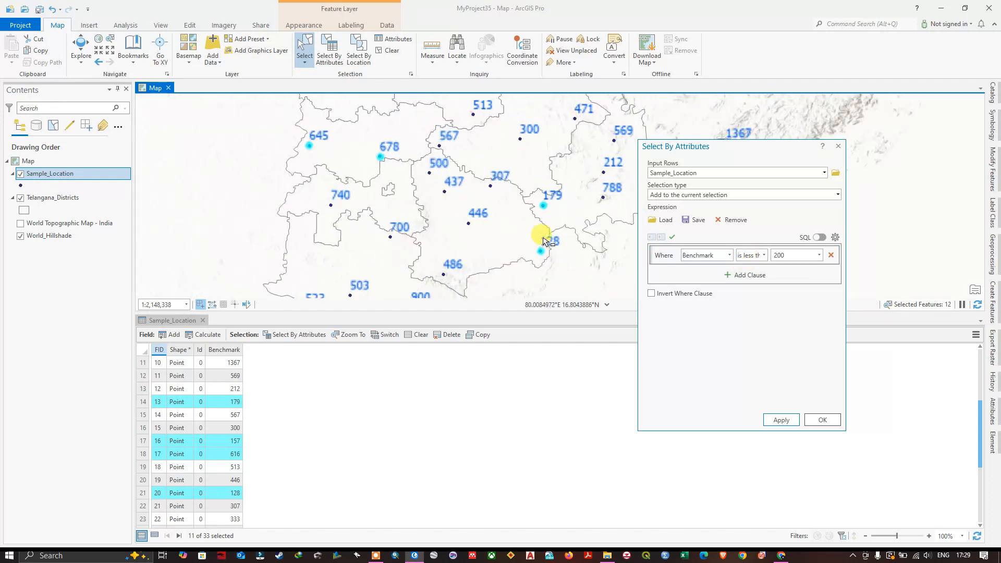
{"action": "scroll", "coordinate": [542, 233], "scroll_direction": "down", "scroll_amount": 4}
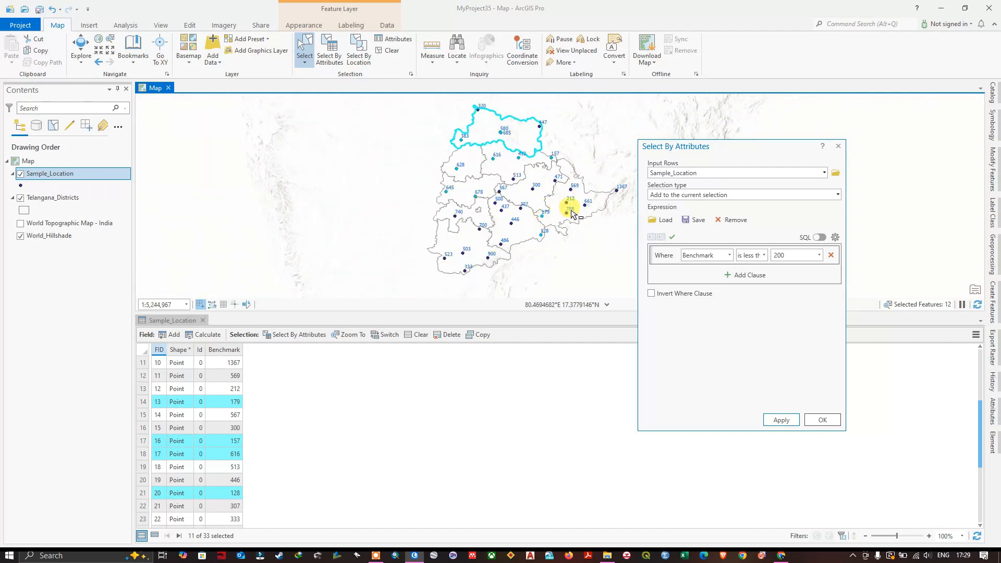
{"action": "scroll", "coordinate": [574, 206], "scroll_direction": "up", "scroll_amount": 2}
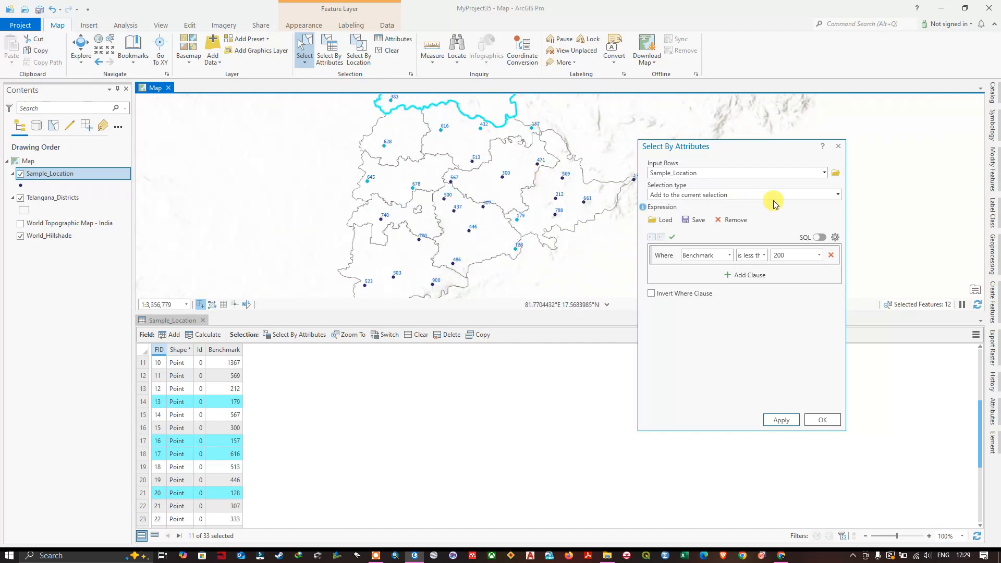
Apply Remove from the current selection with Benchmark is equal to 600, and again with Benchmark is equal to 616.
{"action": "left_click", "coordinate": [837, 195]}
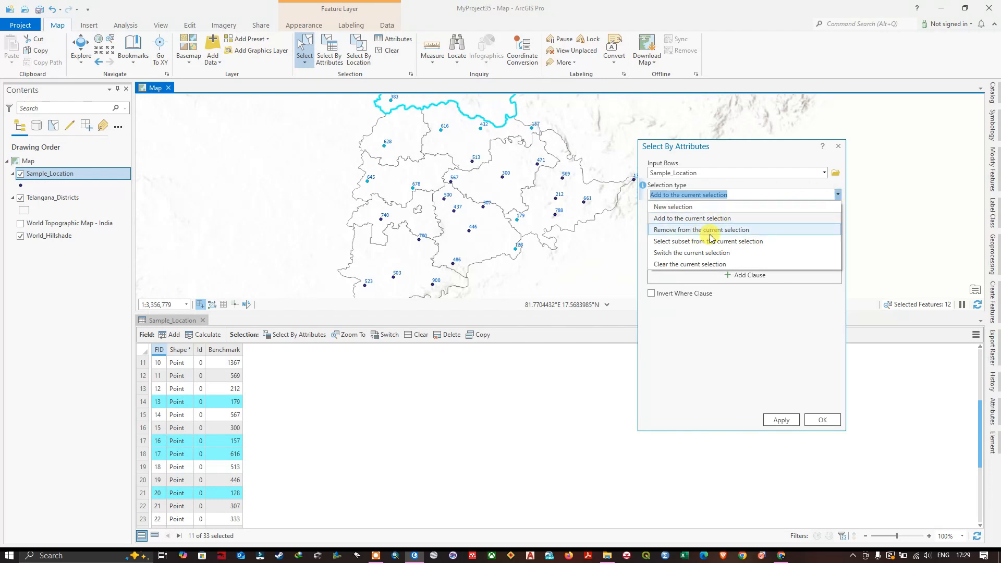
{"action": "left_click", "coordinate": [726, 232]}
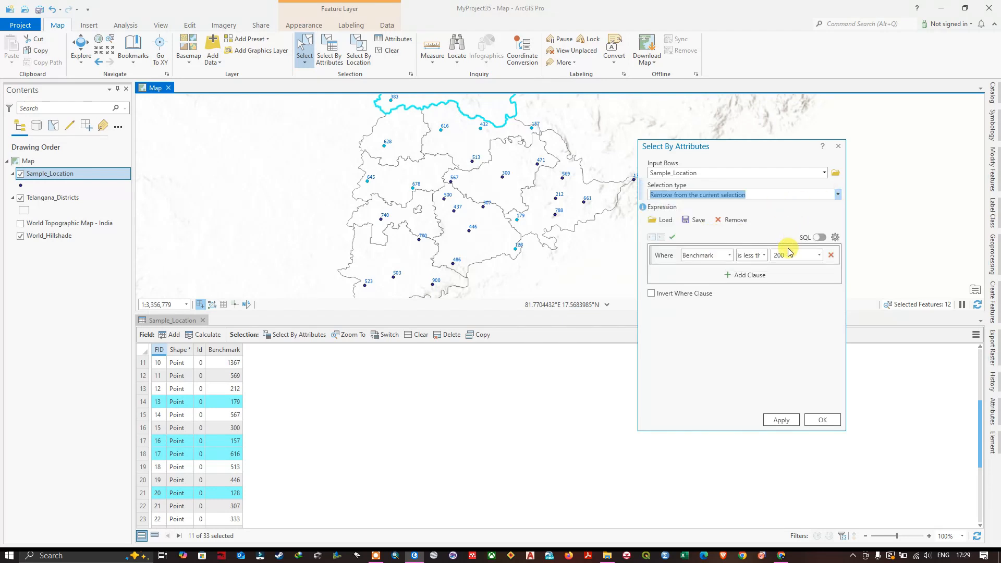
{"action": "left_click", "coordinate": [762, 257]}
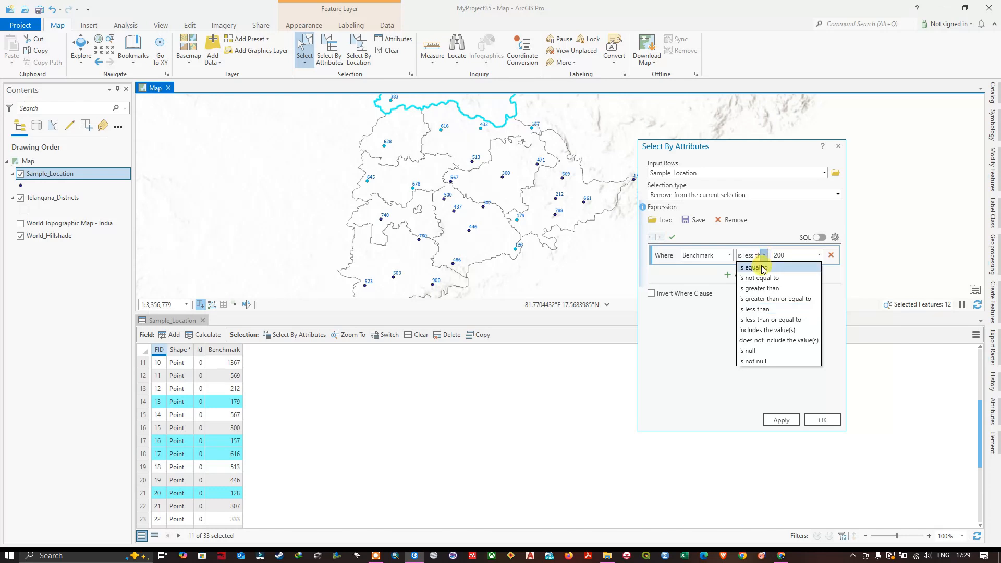
{"action": "left_click", "coordinate": [763, 268]}
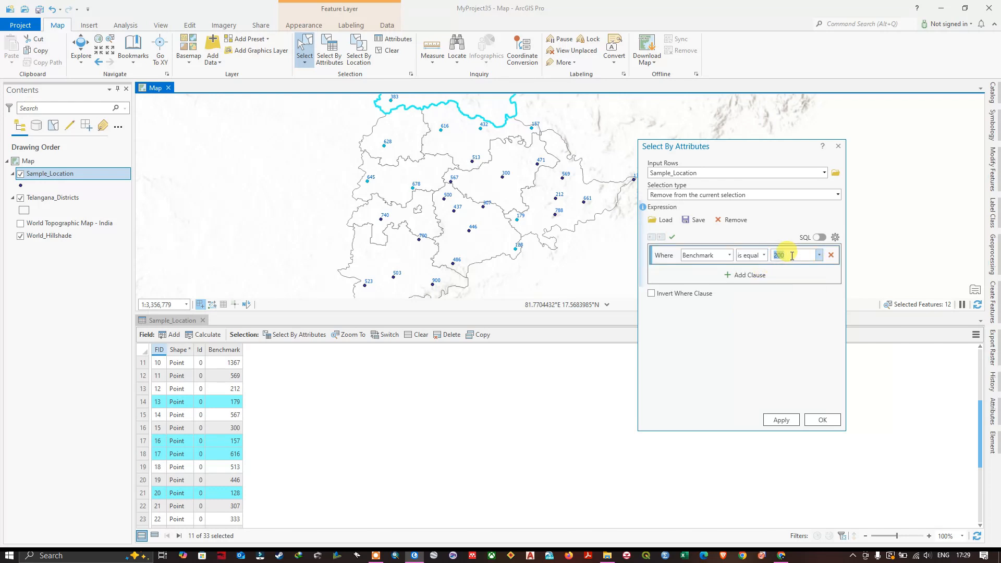
{"action": "type", "text": "600"}
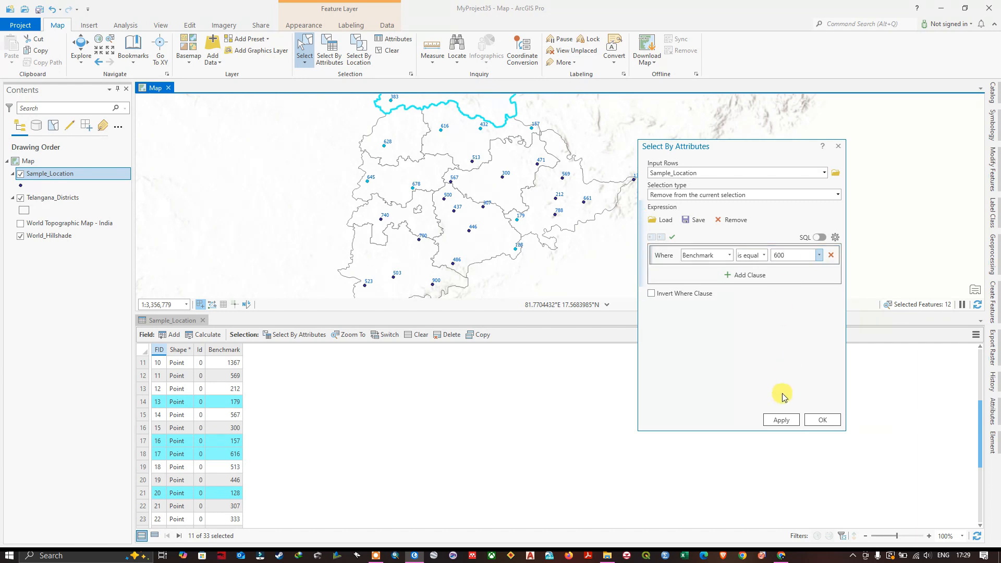
{"action": "left_click", "coordinate": [781, 420]}
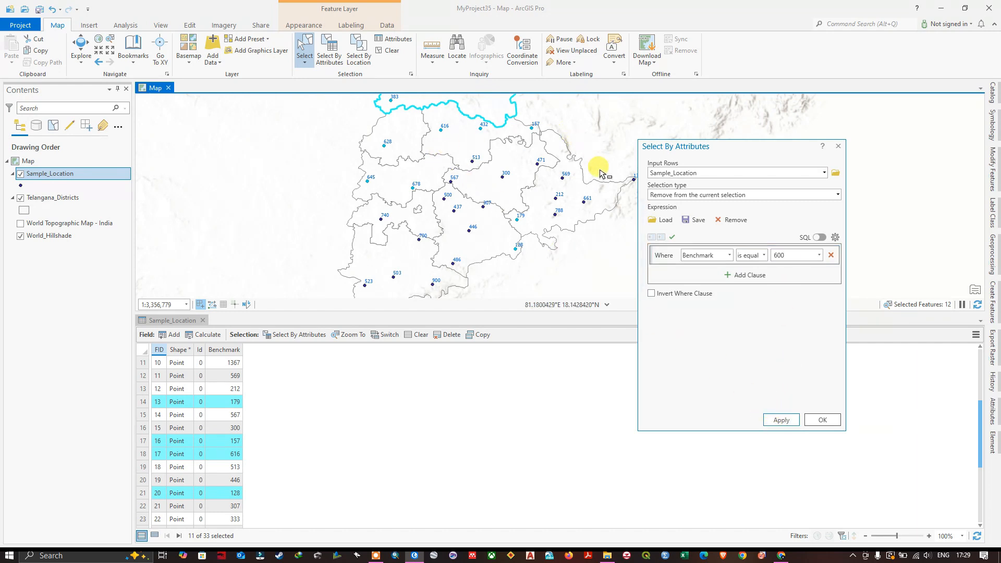
{"action": "double_click", "coordinate": [780, 256]}
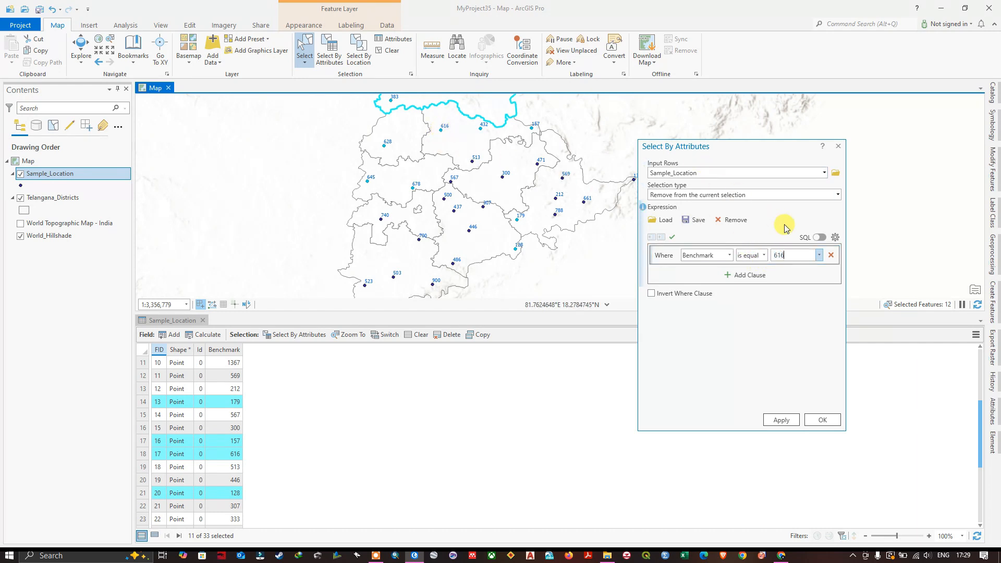
{"action": "left_click", "coordinate": [781, 419]}
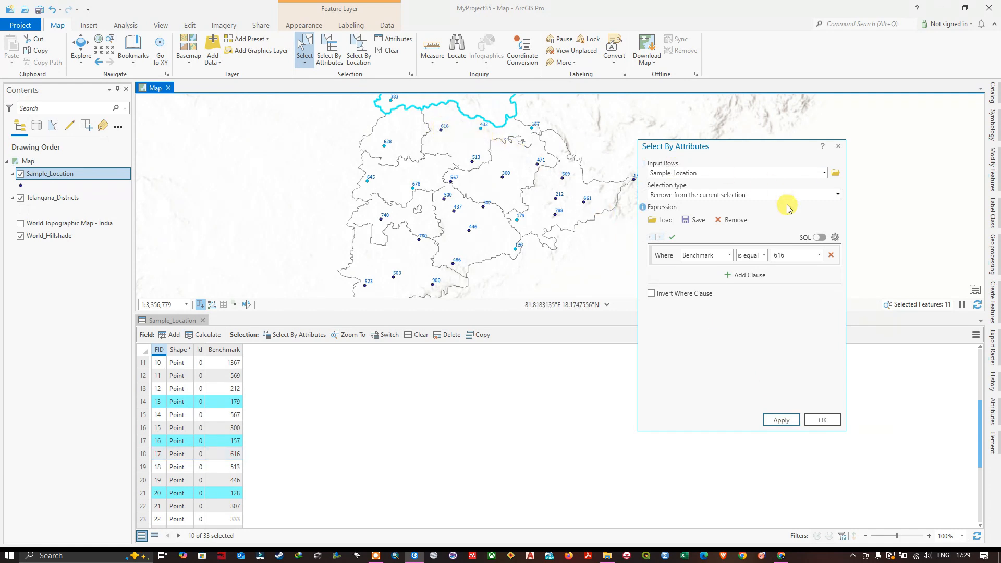
Set the selection type to Switch the current selection and apply it to Sample_Location.
{"action": "left_click", "coordinate": [838, 195]}
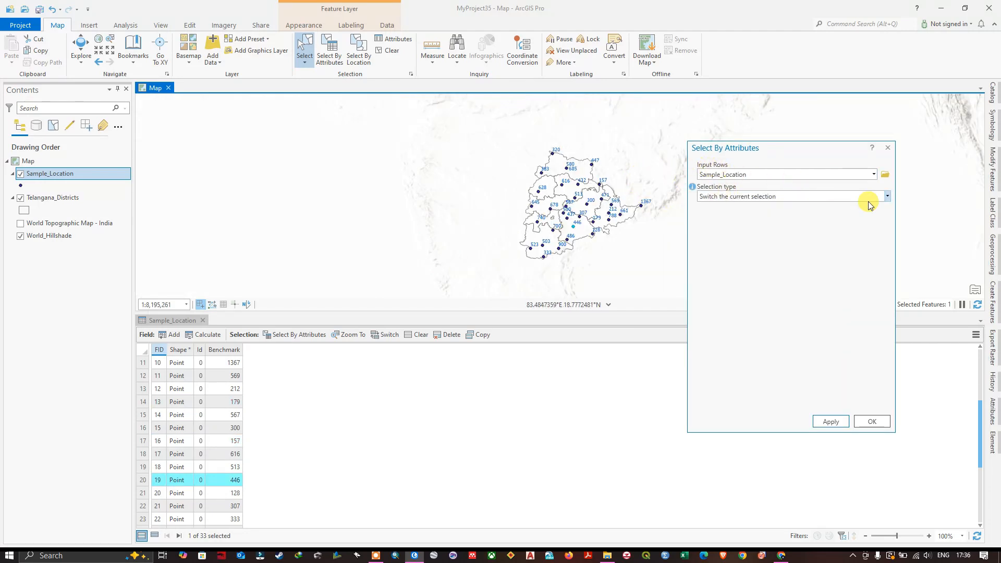
{"action": "left_click", "coordinate": [887, 197]}
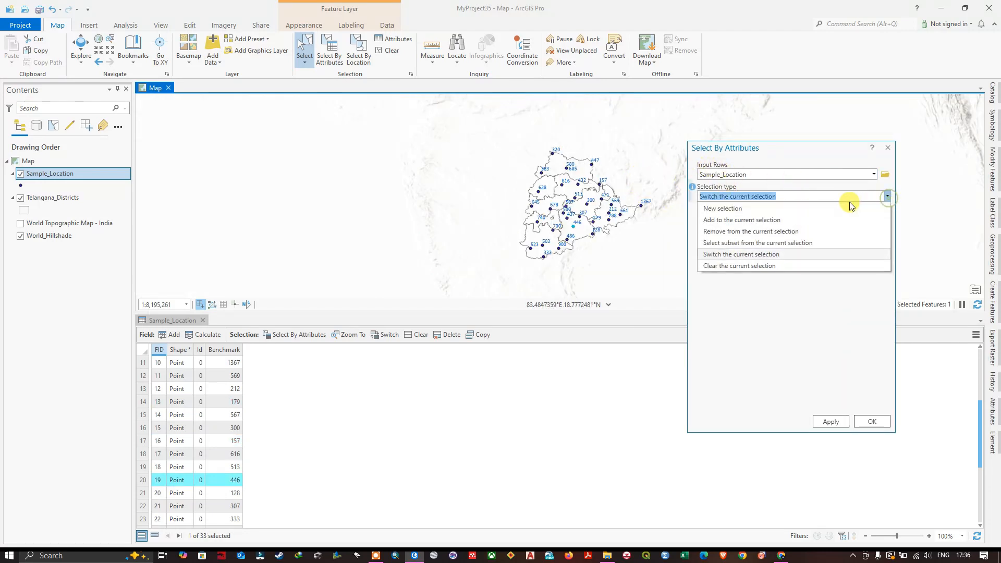
{"action": "left_click", "coordinate": [751, 260]}
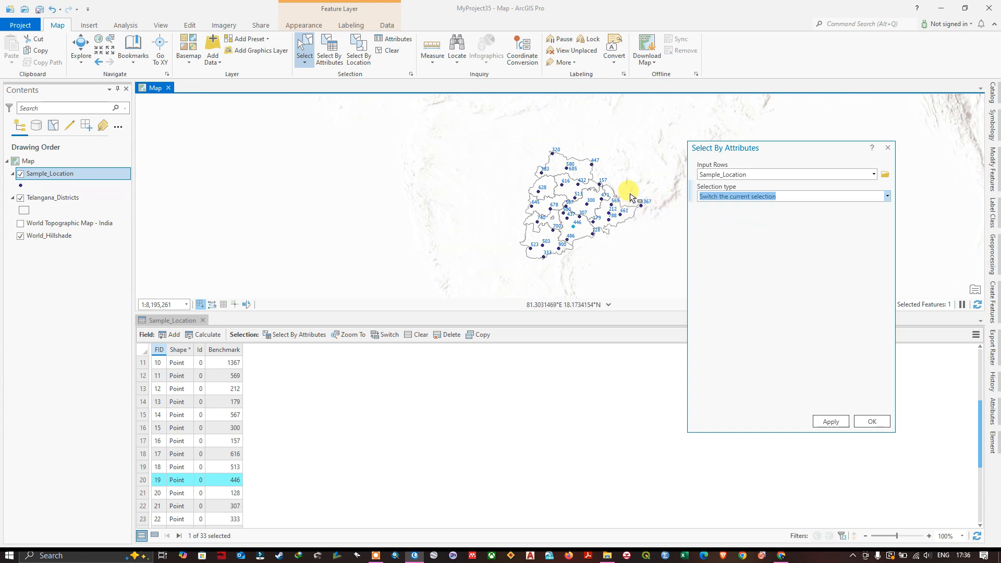
{"action": "scroll", "coordinate": [631, 198], "scroll_direction": "up", "scroll_amount": 2}
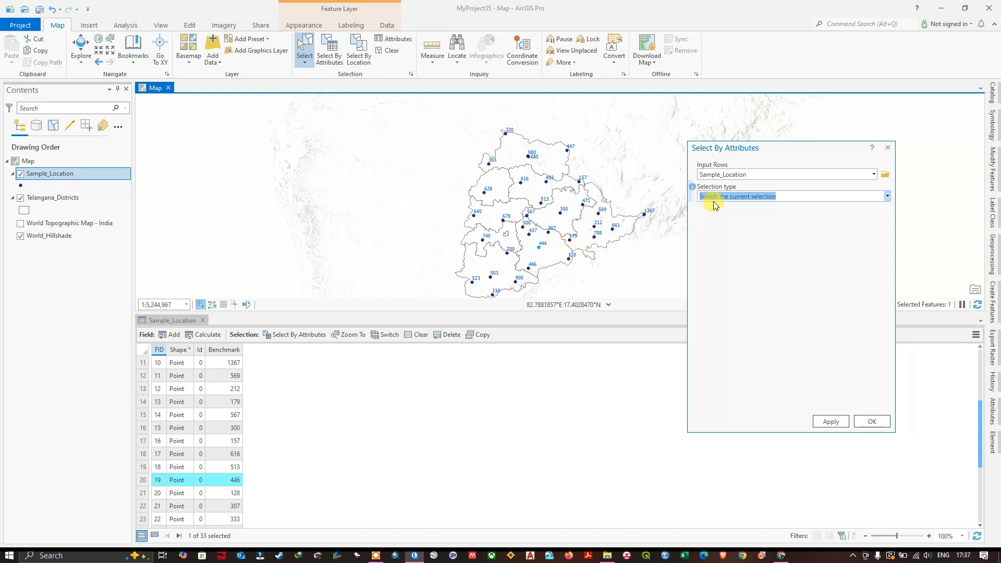
{"action": "left_click", "coordinate": [830, 422]}
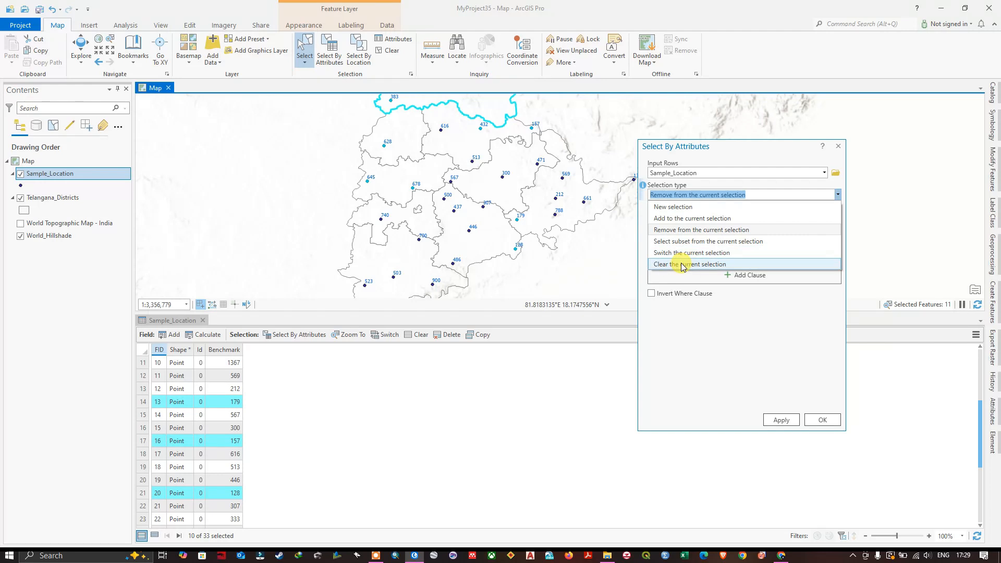
Apply Clear the current selection to Sample_Location, check the map and close Select By Attributes.
{"action": "left_click", "coordinate": [682, 265]}
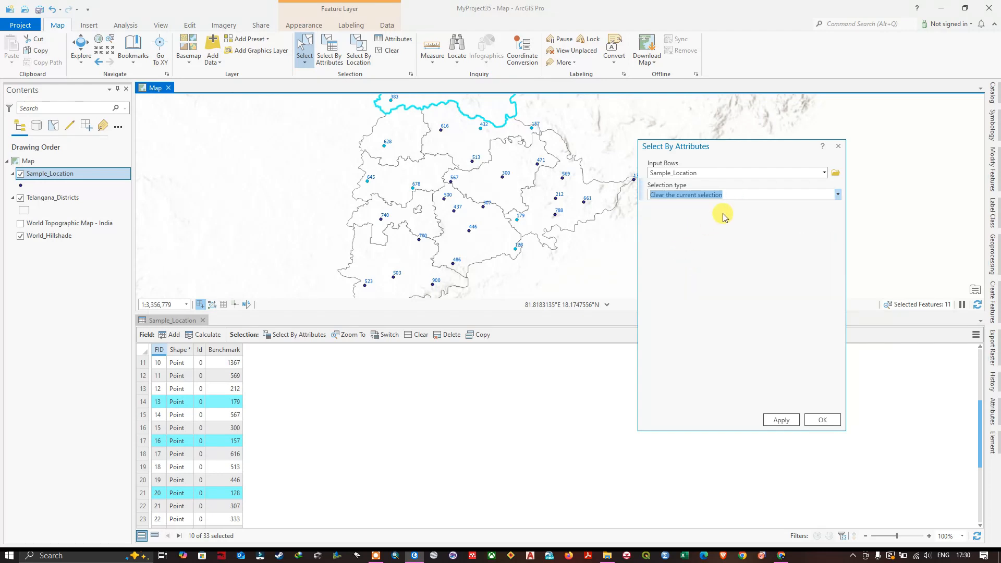
{"action": "left_click", "coordinate": [788, 428]}
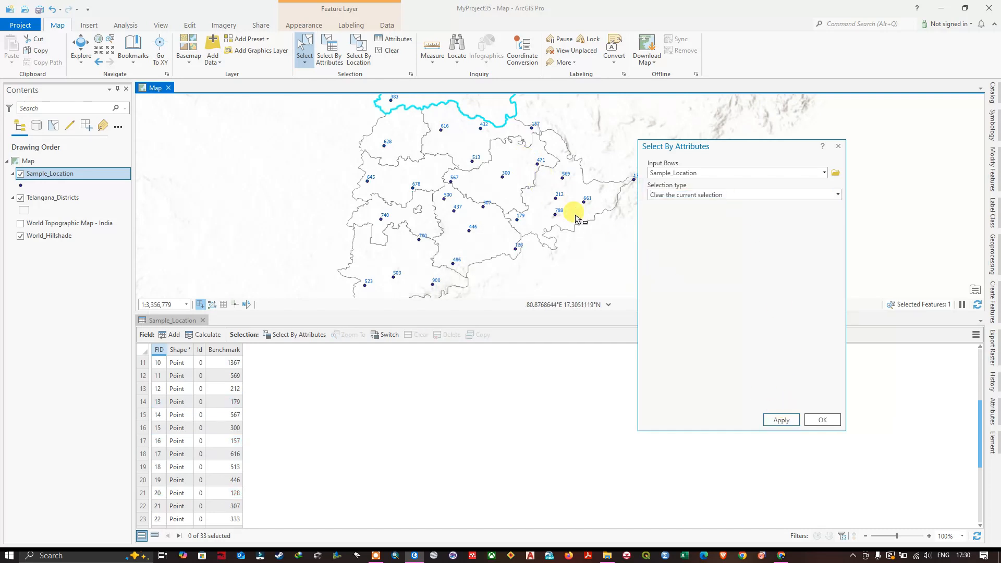
{"action": "scroll", "coordinate": [577, 218], "scroll_direction": "down", "scroll_amount": 6}
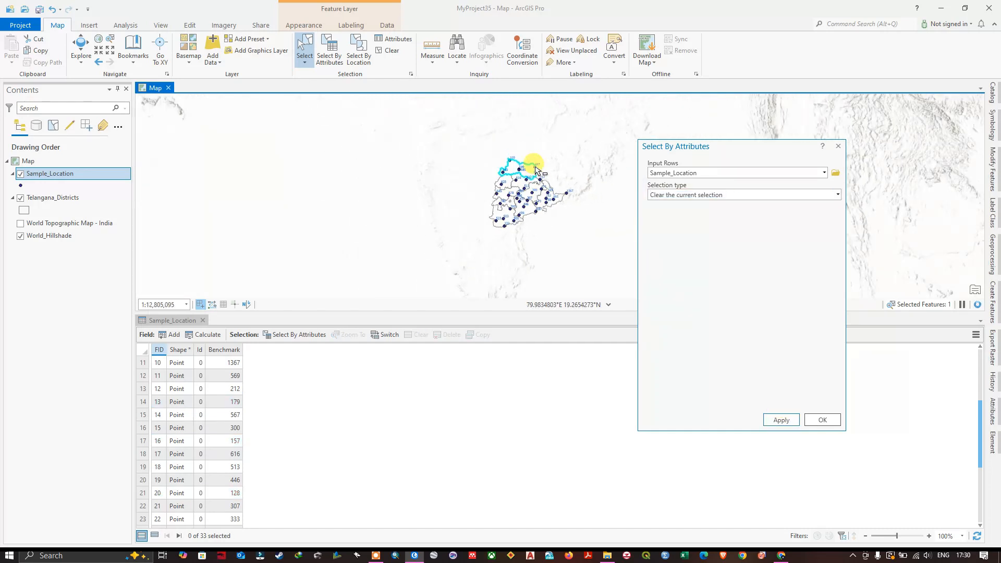
{"action": "scroll", "coordinate": [537, 170], "scroll_direction": "up", "scroll_amount": 3}
{"action": "scroll", "coordinate": [603, 179], "scroll_direction": "down", "scroll_amount": 1}
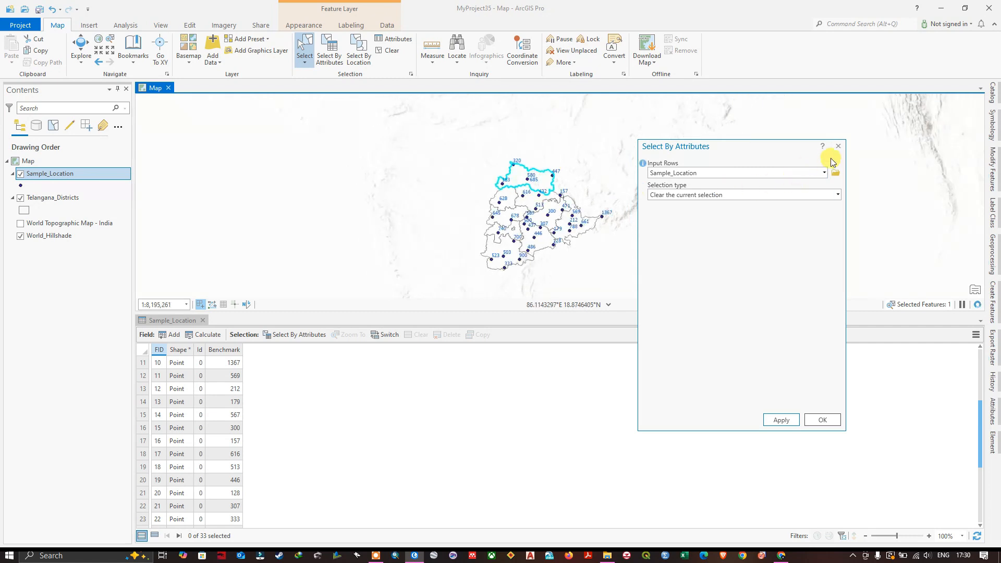
{"action": "left_click", "coordinate": [837, 147]}
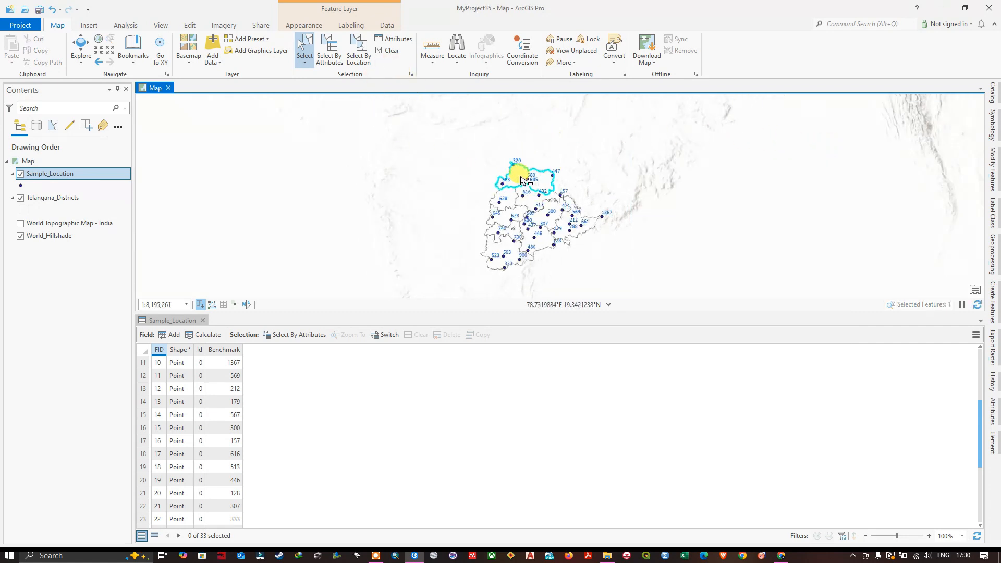
Select in turn the district around point 616, the area beside point 300, and sample point 446 on the map.
{"action": "left_click", "coordinate": [528, 203]}
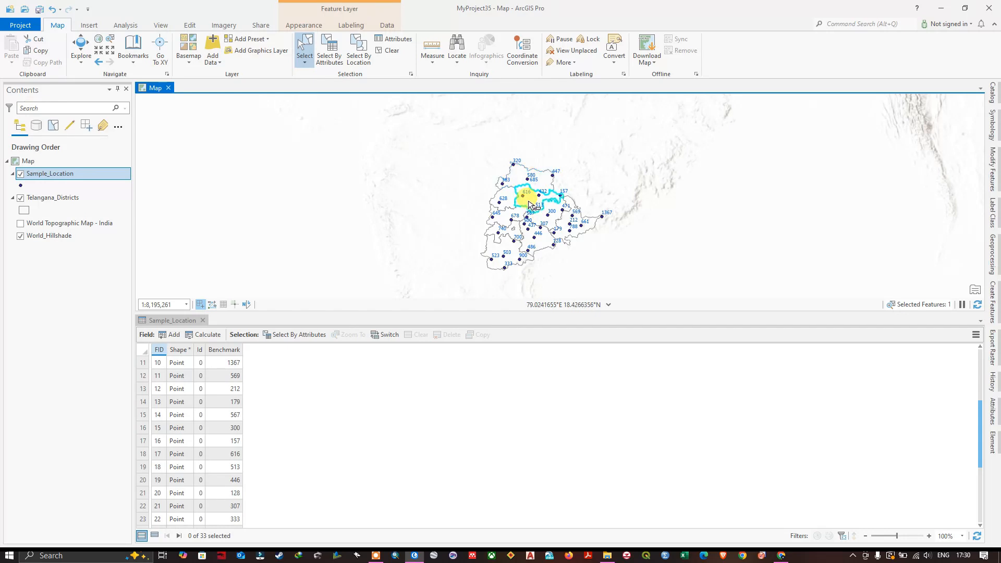
{"action": "left_click", "coordinate": [554, 215]}
{"action": "left_click", "coordinate": [537, 242]}
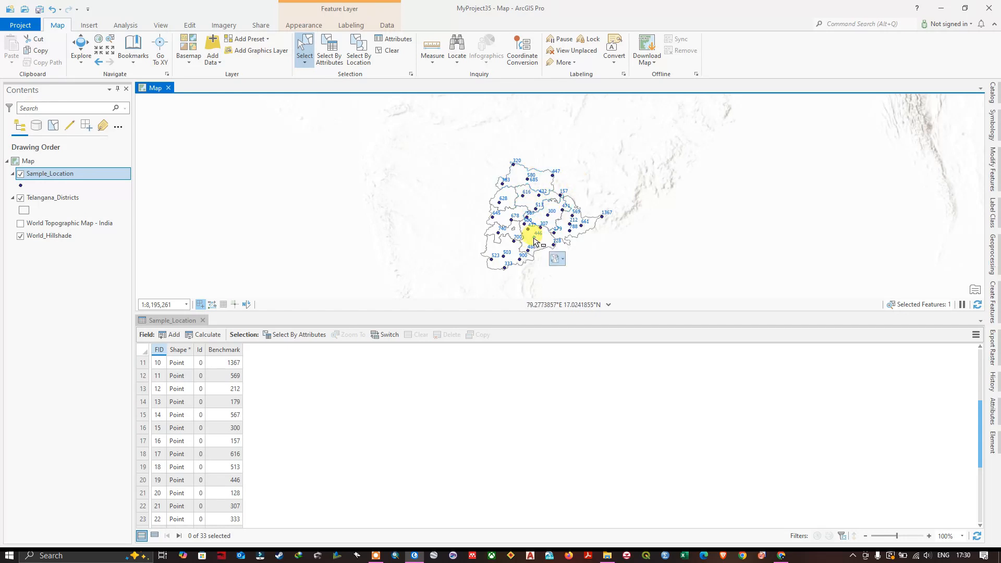
{"action": "scroll", "coordinate": [537, 241], "scroll_direction": "down", "scroll_amount": 1}
{"action": "scroll", "coordinate": [537, 241], "scroll_direction": "up", "scroll_amount": 3}
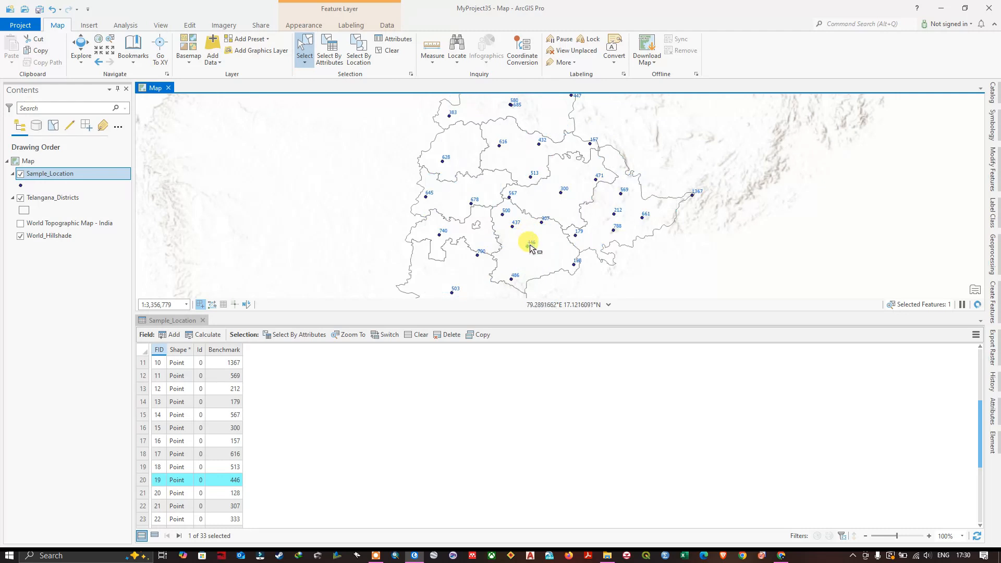
{"action": "scroll", "coordinate": [615, 203], "scroll_direction": "down", "scroll_amount": 2}
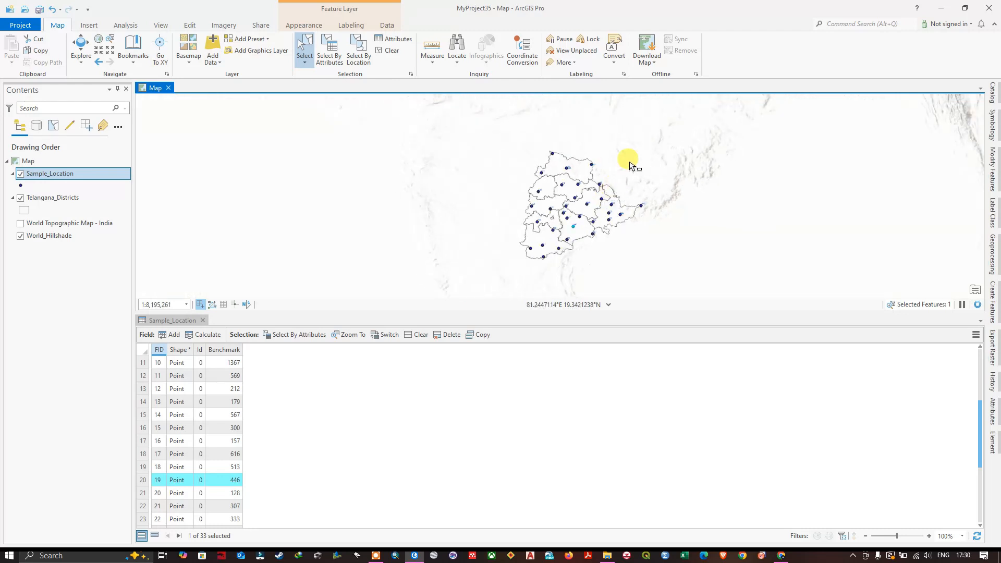